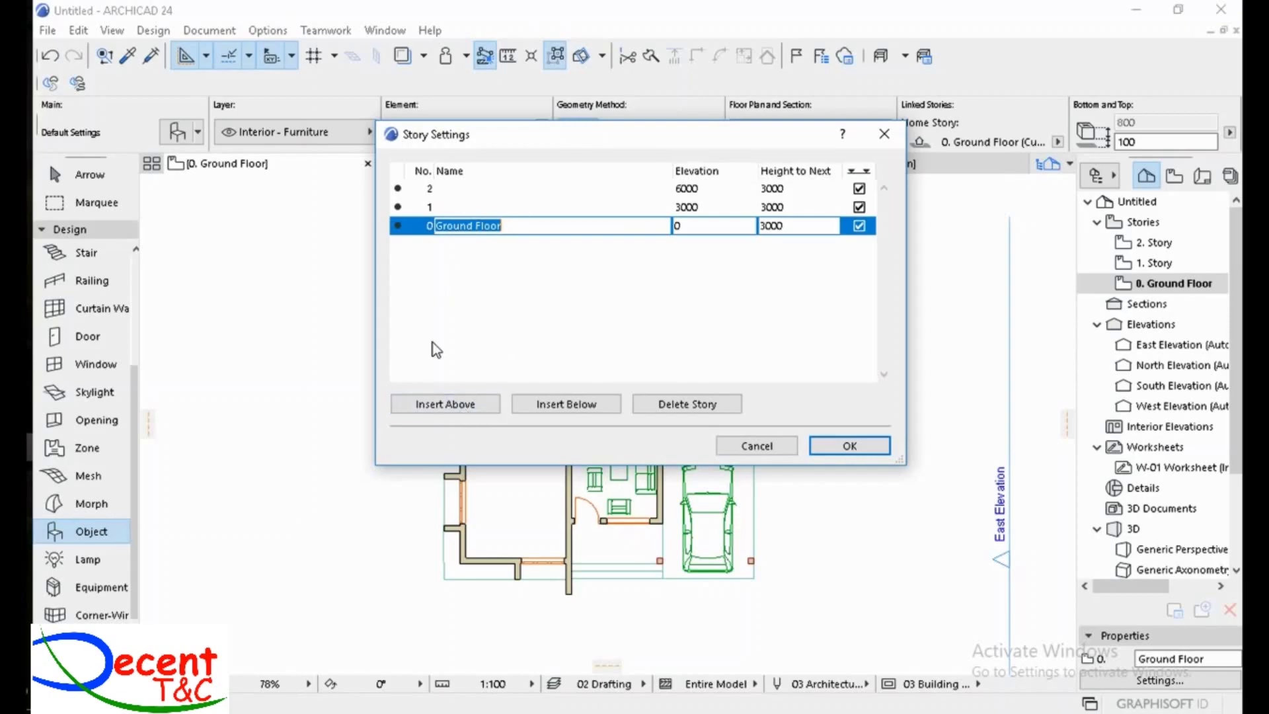
# Step: Insert two extra stories above the Ground Floor, and delete the lower new one along with the topmost story
pyautogui.click(430, 407)
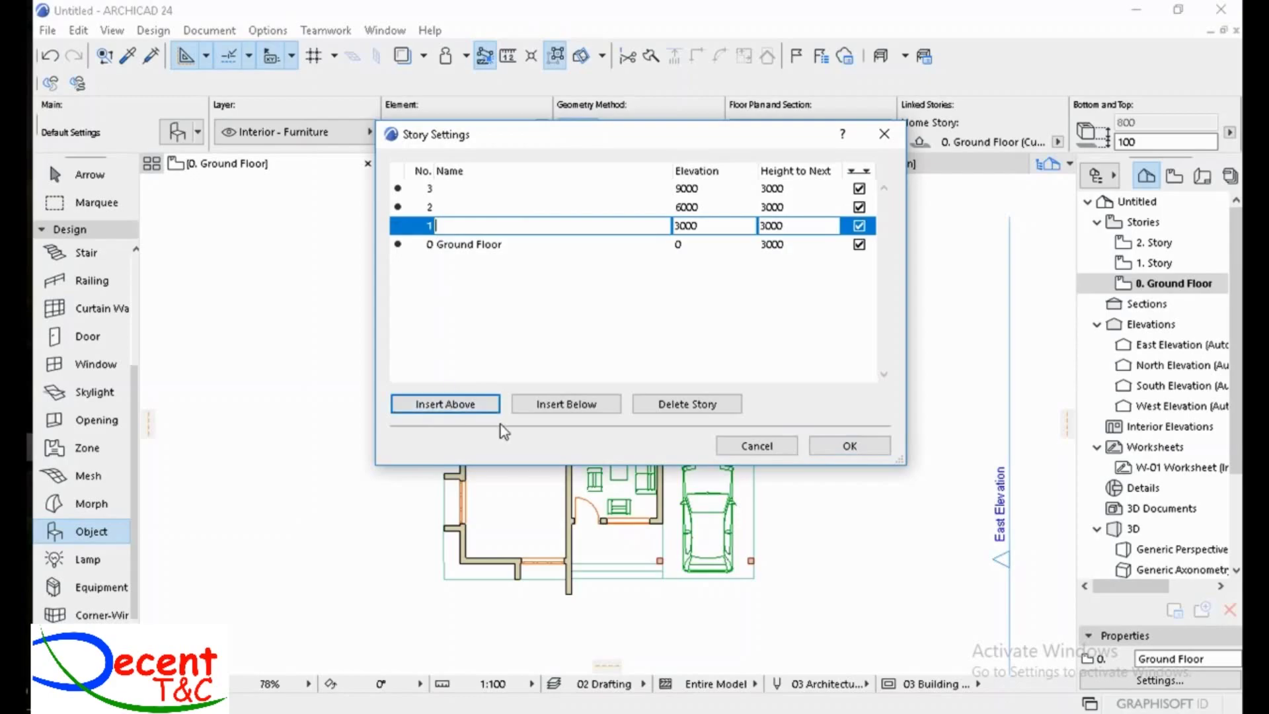
pyautogui.click(545, 407)
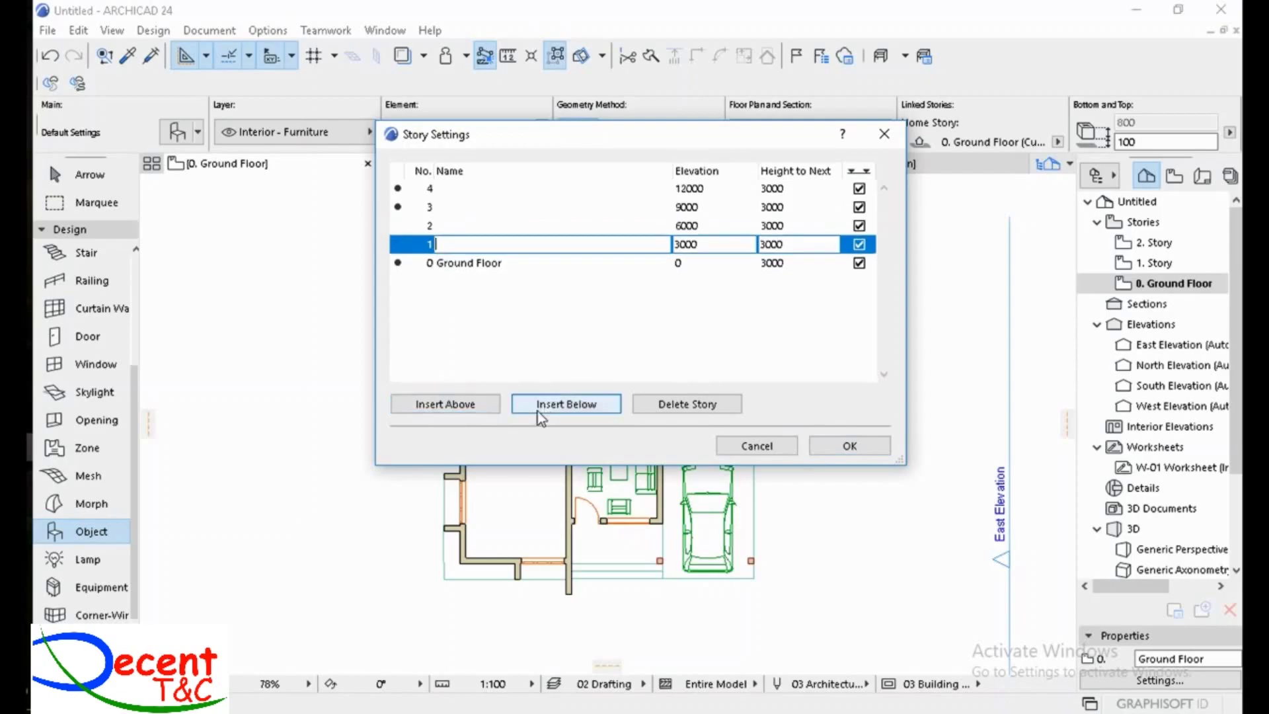
pyautogui.click(696, 411)
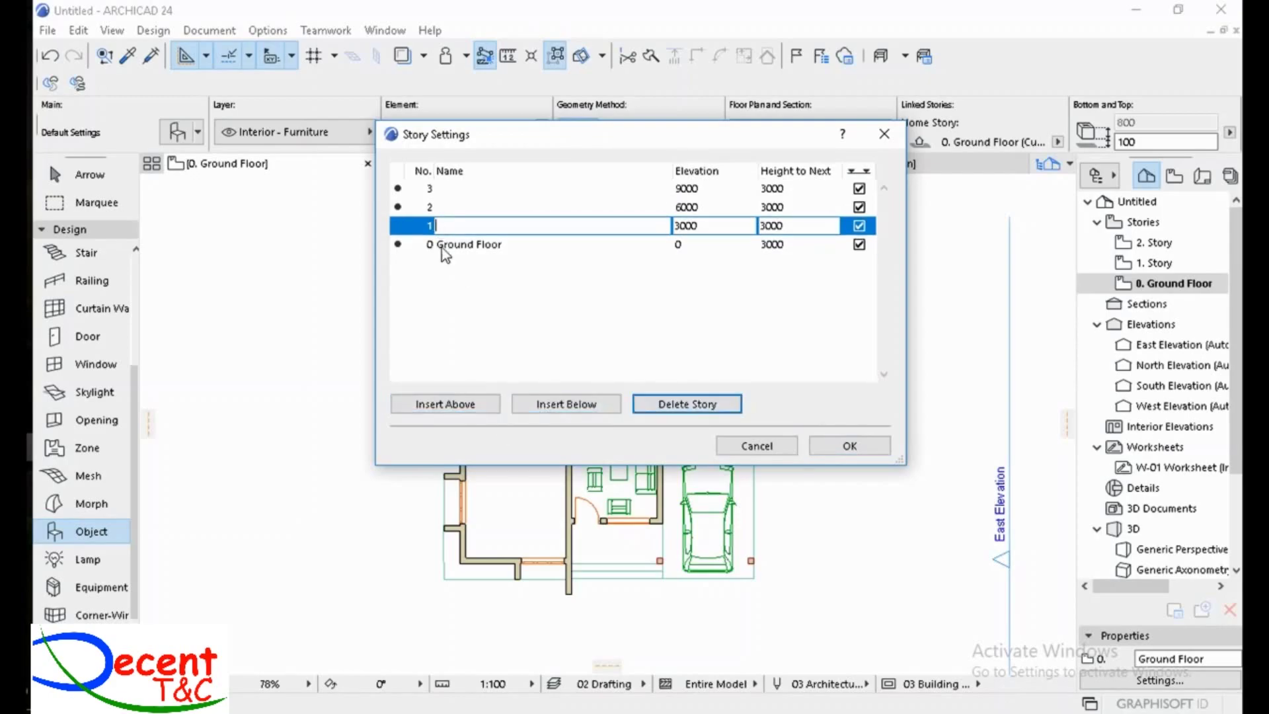
pyautogui.click(434, 191)
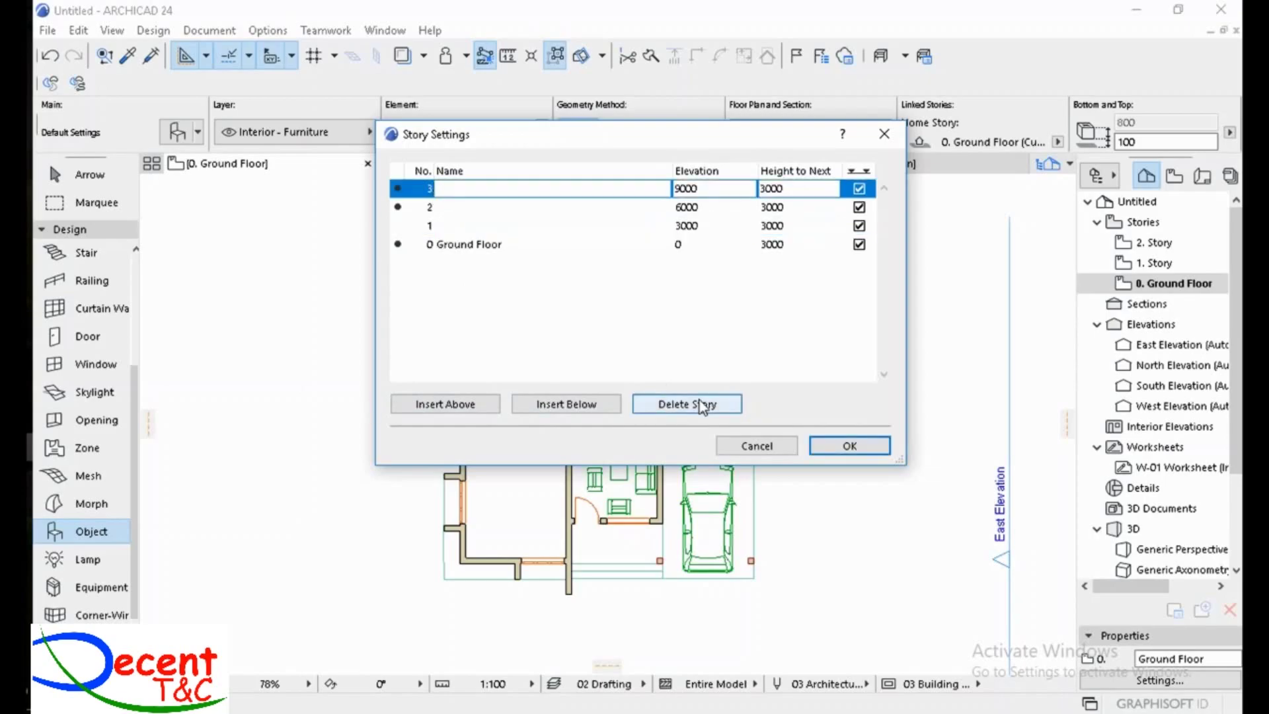
pyautogui.click(671, 402)
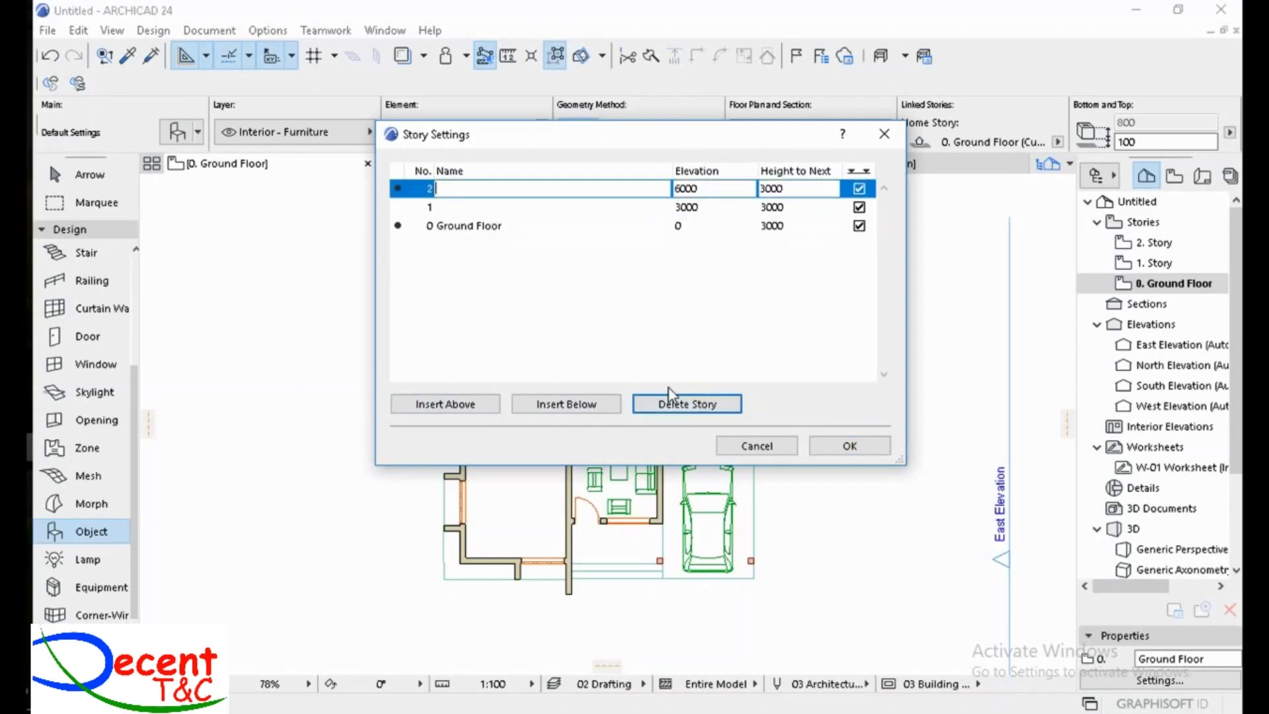
# Step: Insert a new story below the Ground Floor and name it basement
pyautogui.click(467, 230)
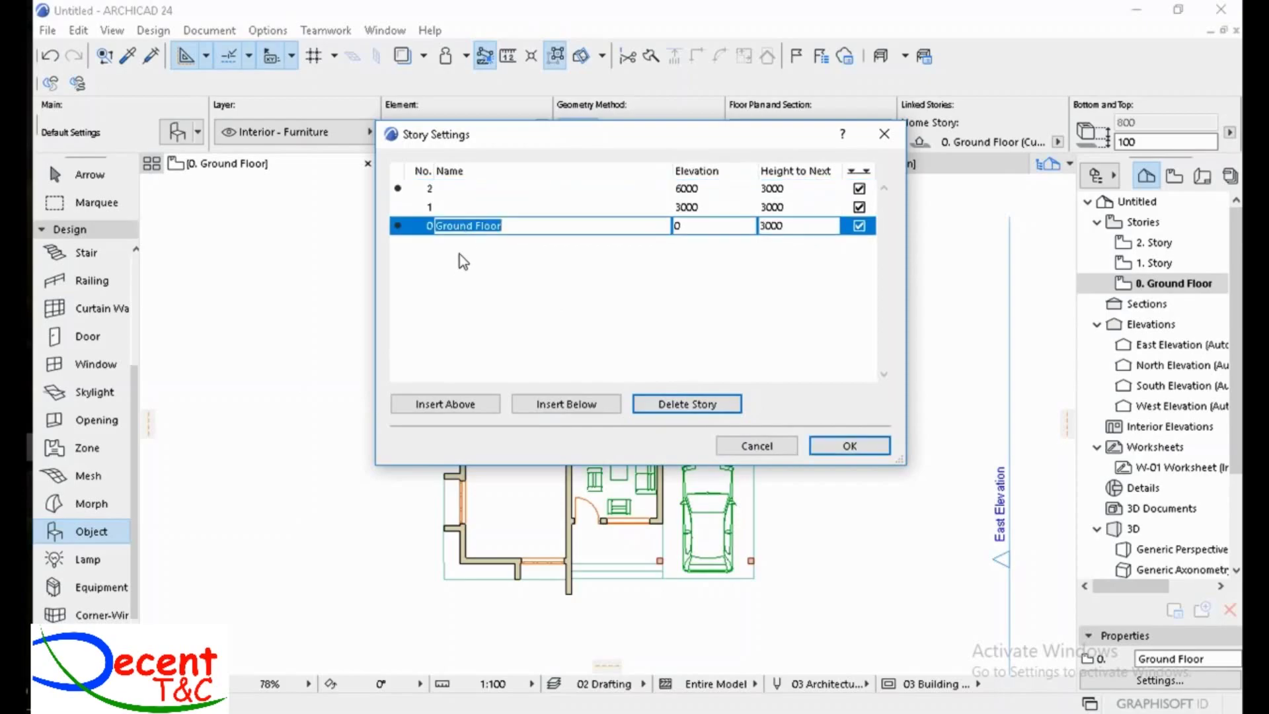
pyautogui.click(565, 403)
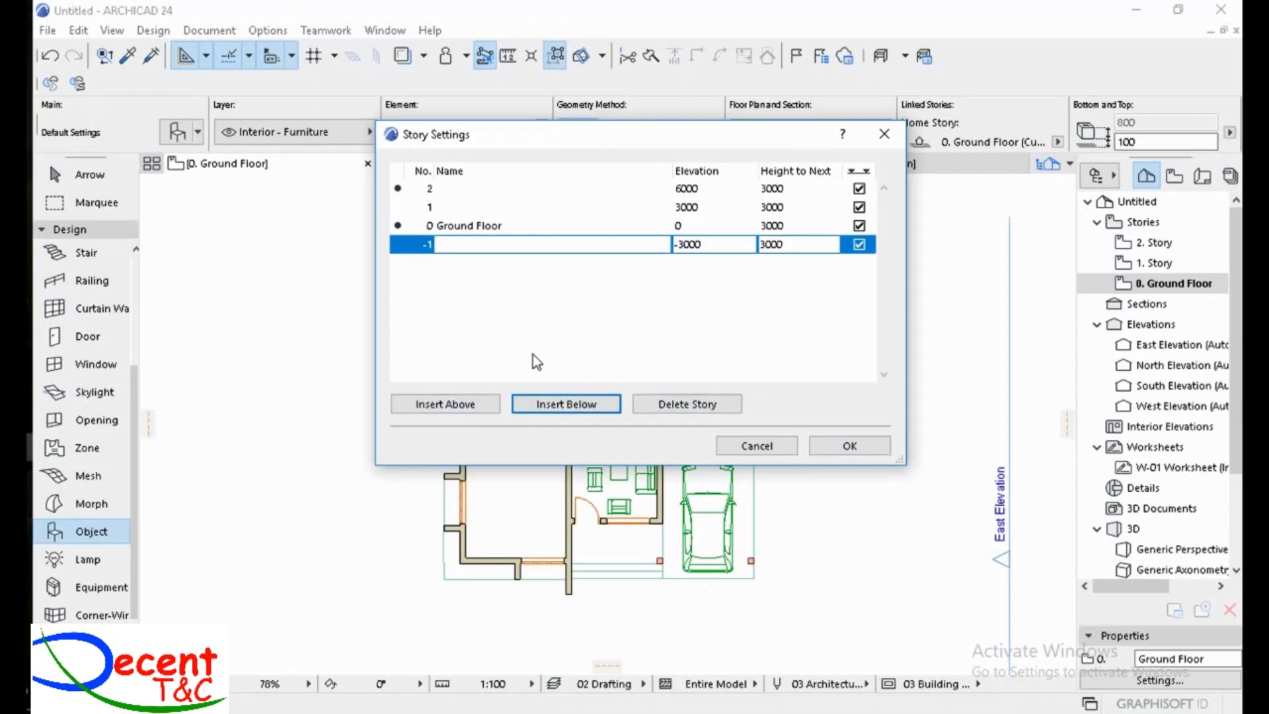
pyautogui.write('bas')
pyautogui.write('emen')
pyautogui.write('nt')
pyautogui.click(479, 245)
pyautogui.press('BackSpace')
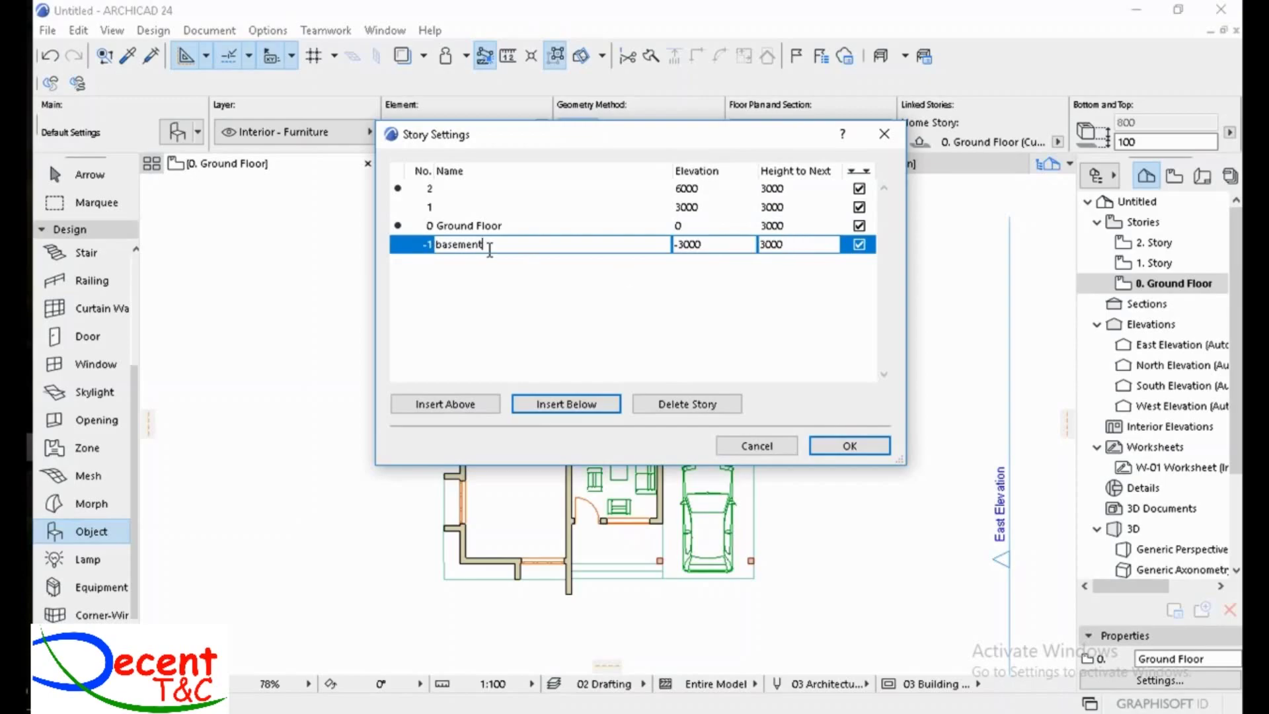
# Step: Rename the story below the Ground Floor to Foundation and set its height to next to 1000
pyautogui.moveTo(490, 249); pyautogui.dragTo(403, 255)
pyautogui.write('Foundation')
pyautogui.click(681, 225)
pyautogui.click(798, 244)
pyautogui.click(798, 244)
pyautogui.write('1000')
pyautogui.press('Return')
# Step: Set the height to next to 3100 for the Ground Floor and 2800 for story 1, and apply the story settings, accepting the story deletion
pyautogui.click(740, 226)
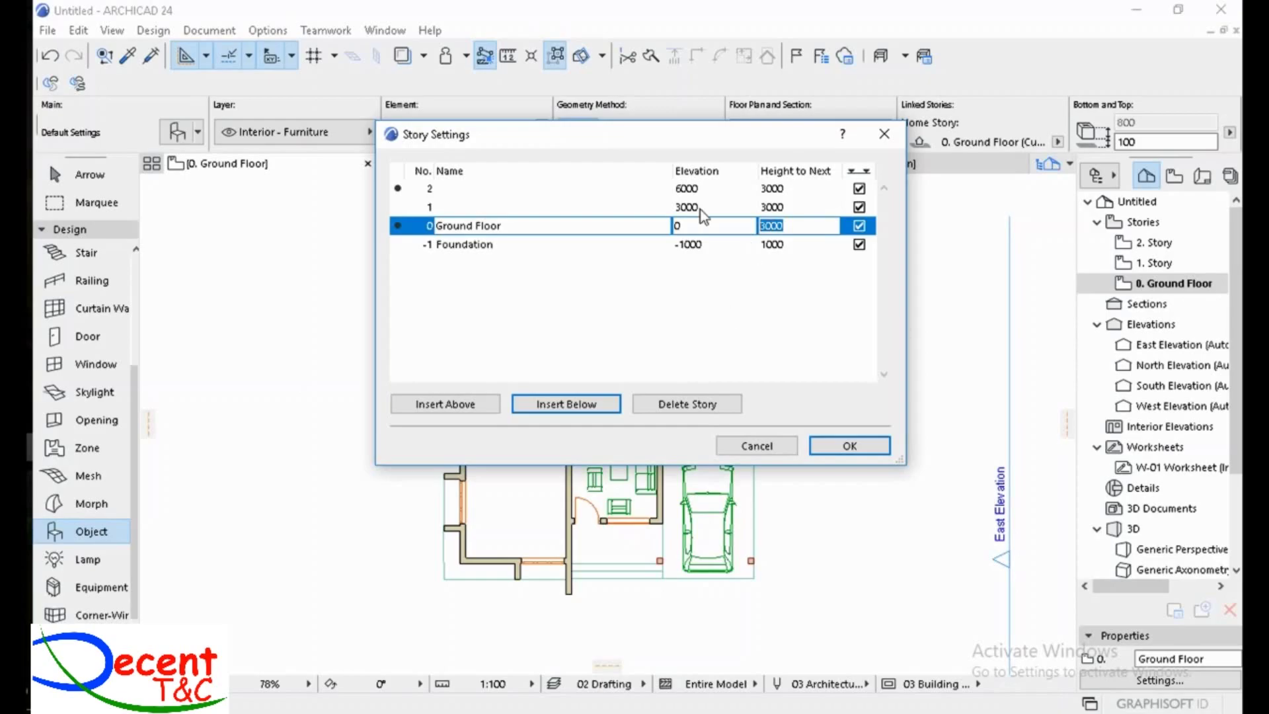
pyautogui.write('3100')
pyautogui.press('Return')
pyautogui.click(778, 208)
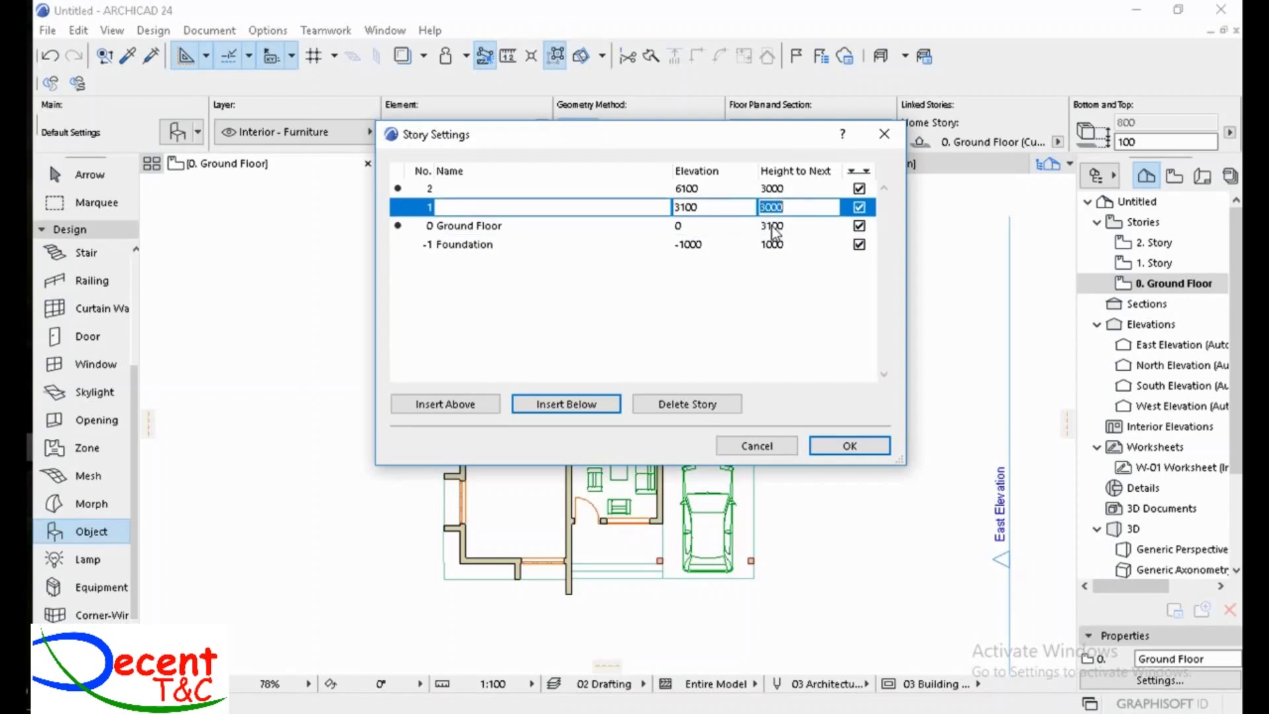
pyautogui.write('2800')
pyautogui.press('Return')
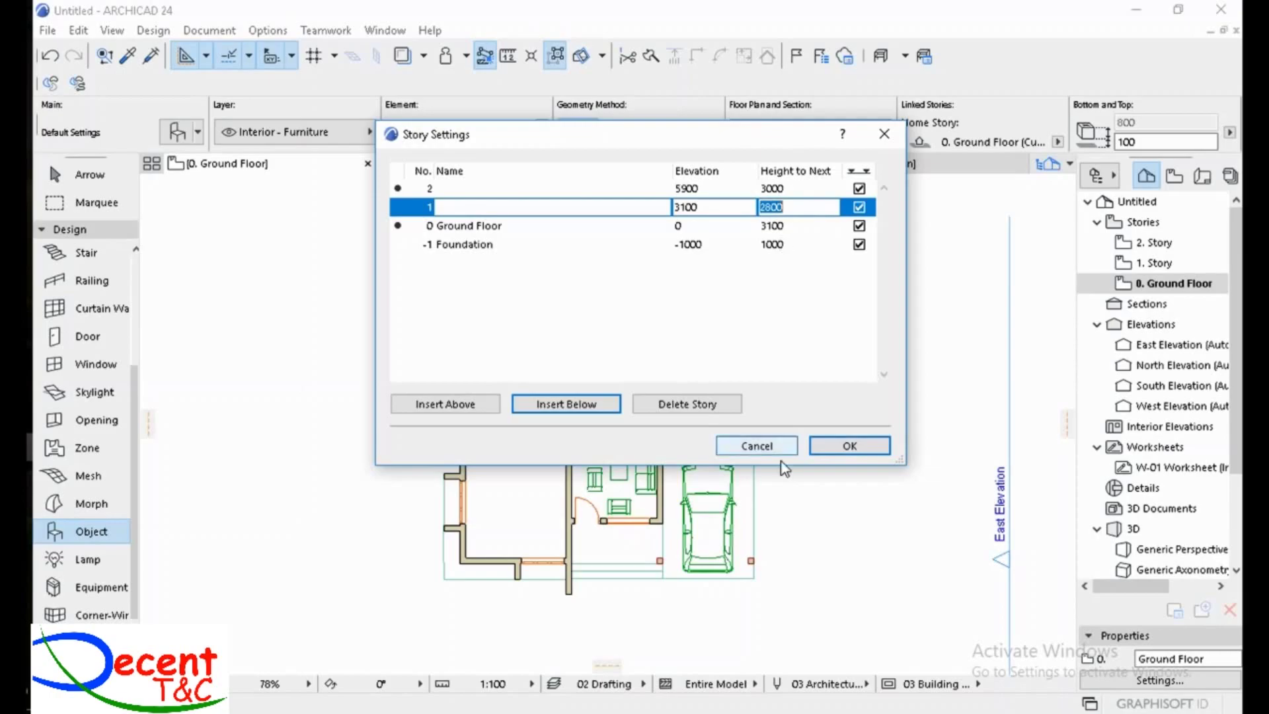
pyautogui.click(853, 447)
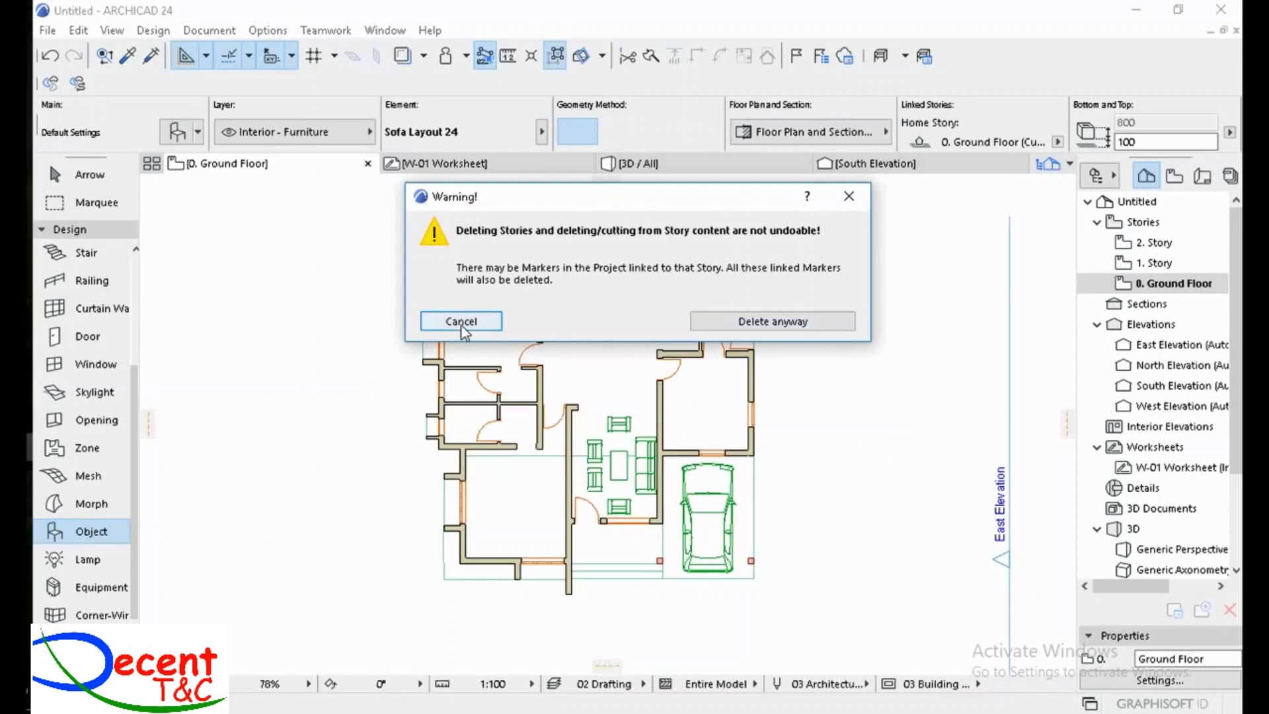
pyautogui.click(819, 321)
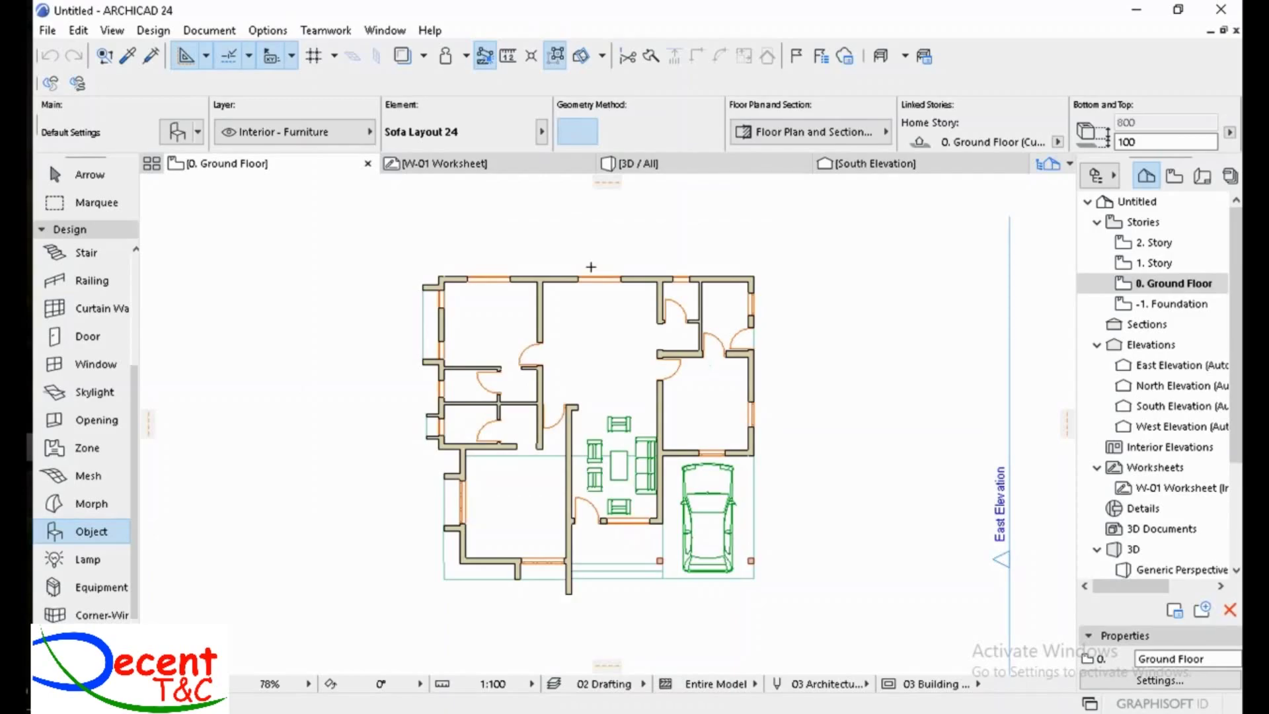
pyautogui.scroll(-2, 592, 357)
pyautogui.scroll(-1, 747, 387)
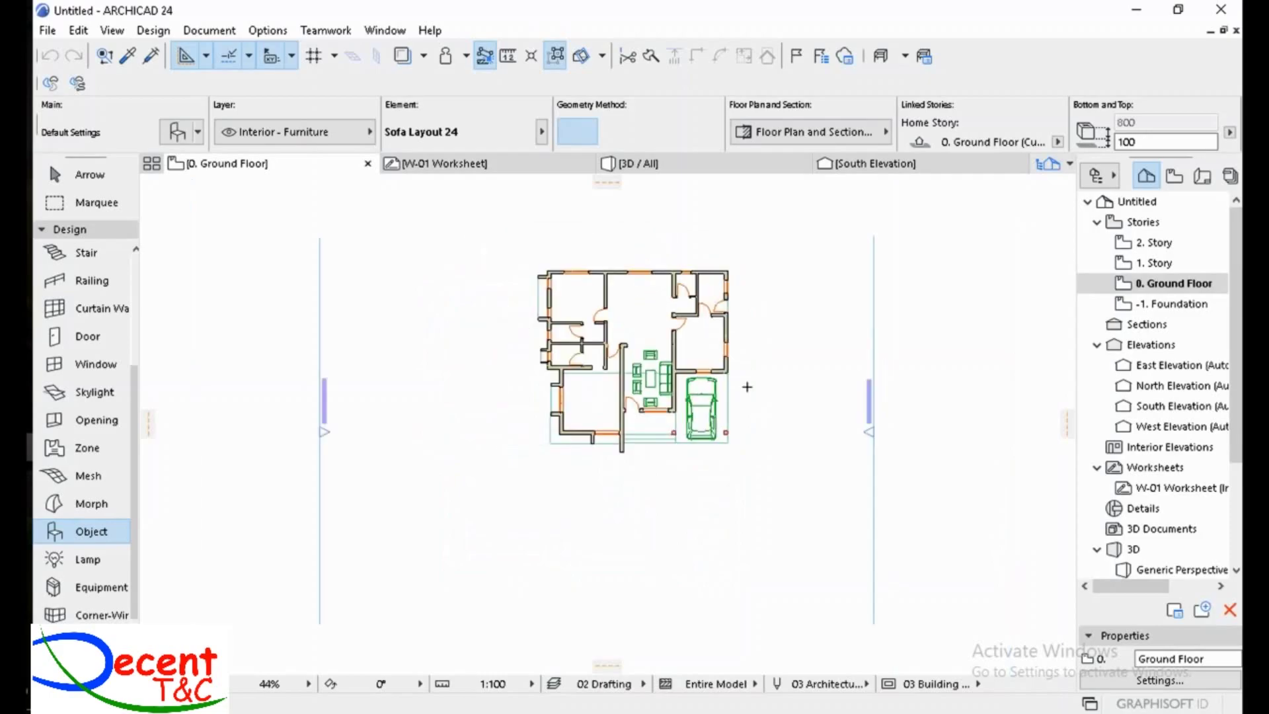
pyautogui.scroll(4, 747, 387)
pyautogui.scroll(-2, 665, 404)
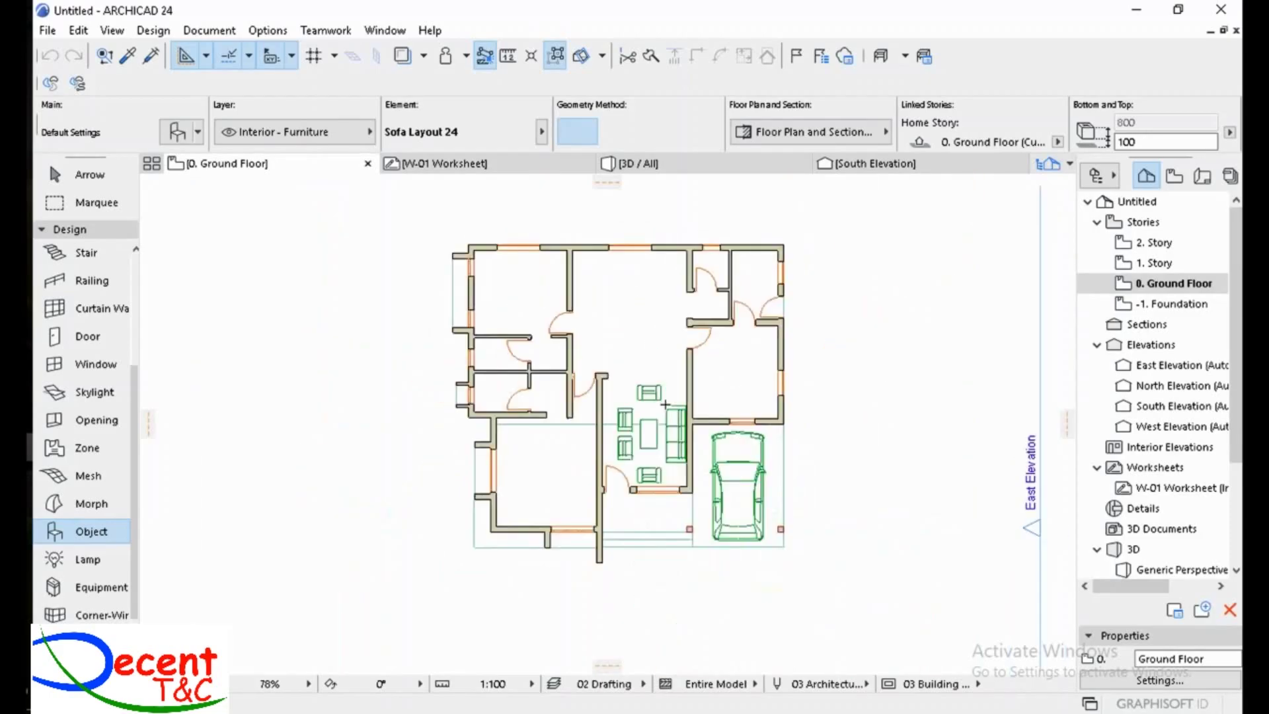
pyautogui.scroll(1, 665, 403)
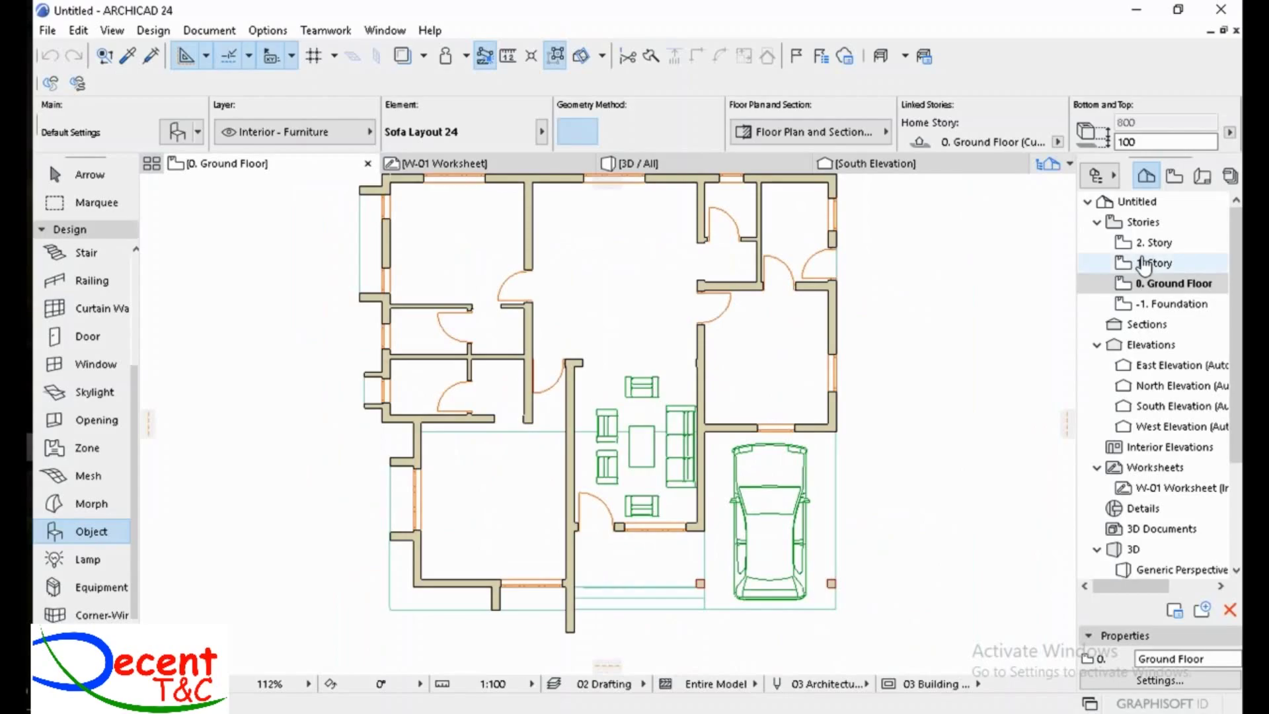
pyautogui.scroll(-1, 594, 324)
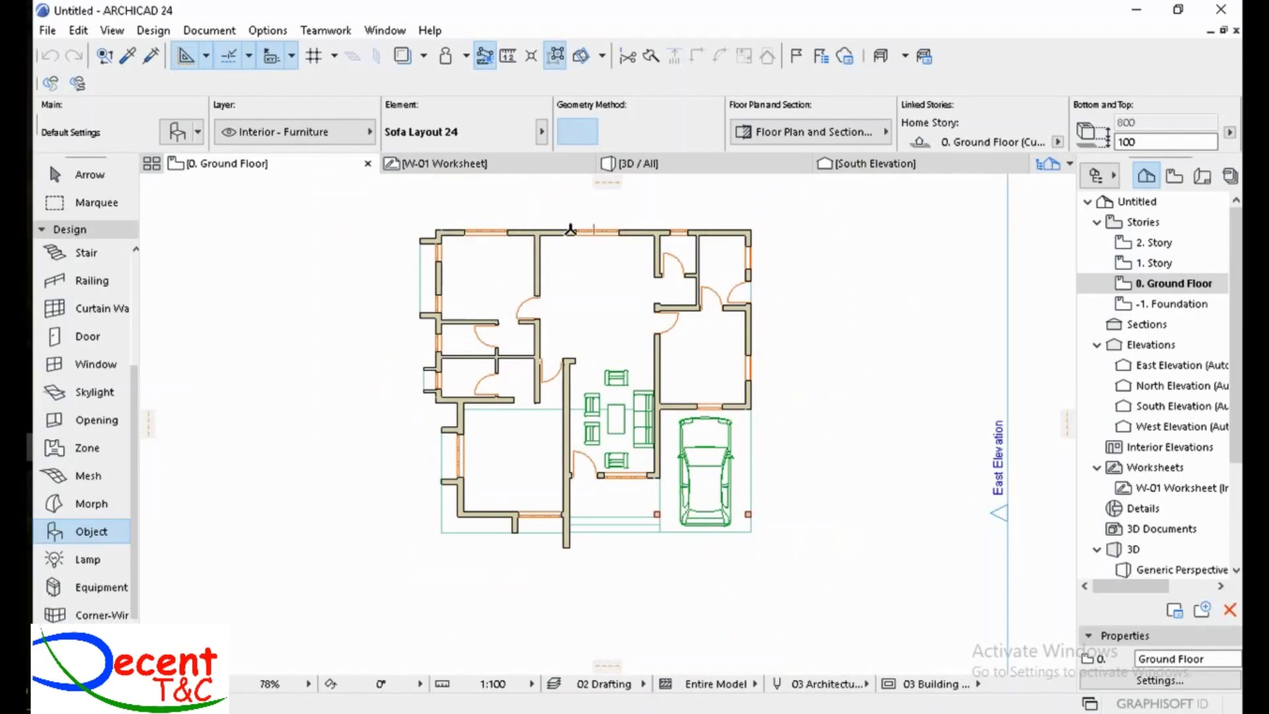
# Step: Open the 1. Story floor plan and display the story below it as the trace reference
pyautogui.click(1152, 264)
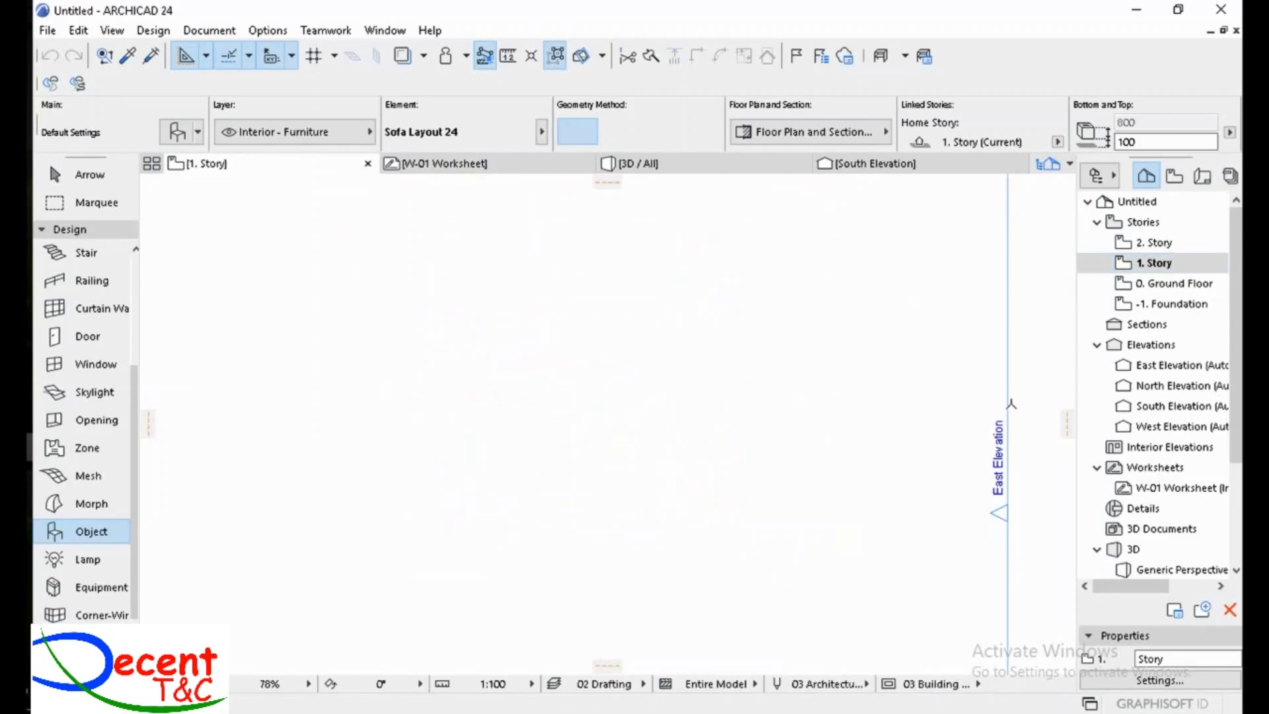
pyautogui.scroll(-2, 577, 380)
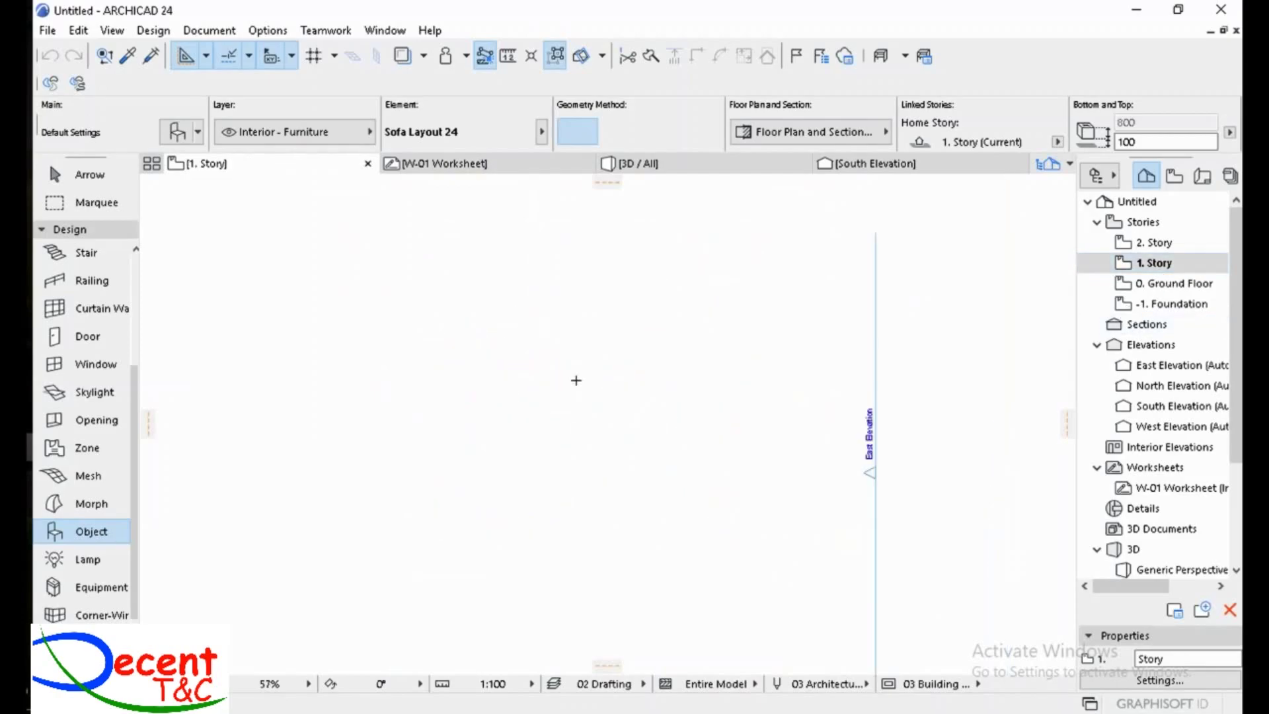
pyautogui.scroll(-3, 576, 380)
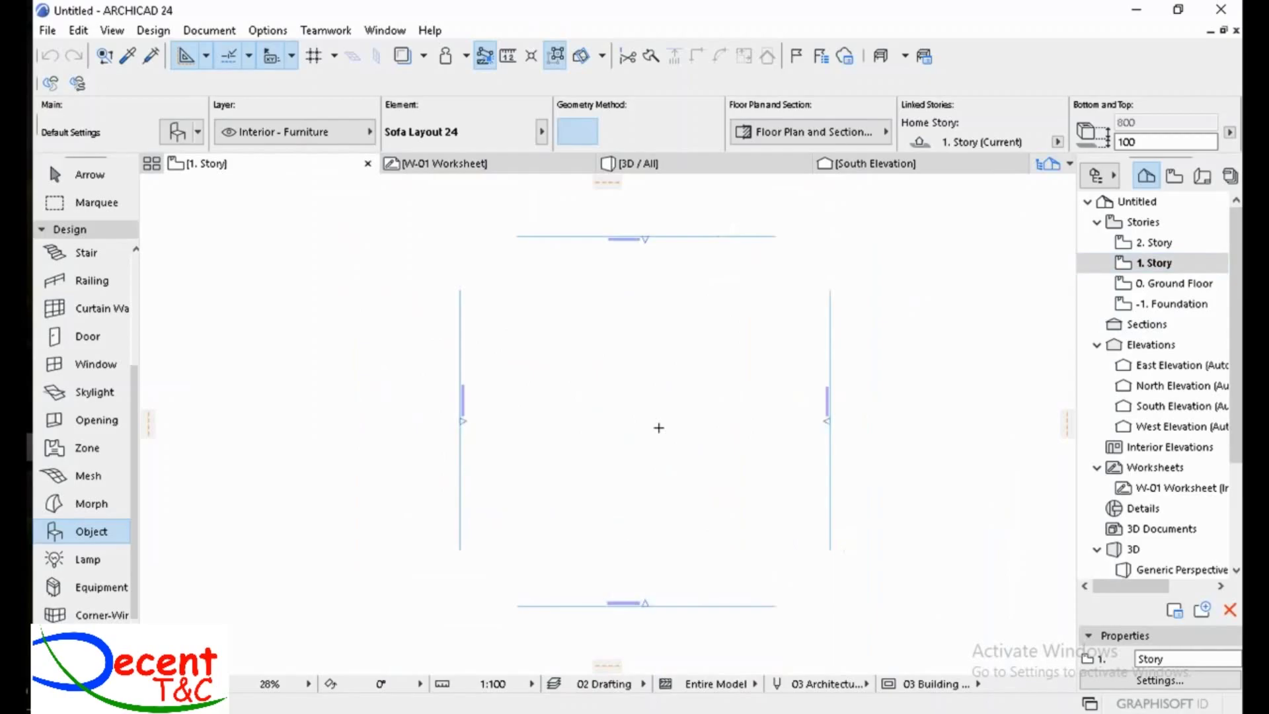
pyautogui.scroll(1, 658, 428)
pyautogui.scroll(-1, 685, 398)
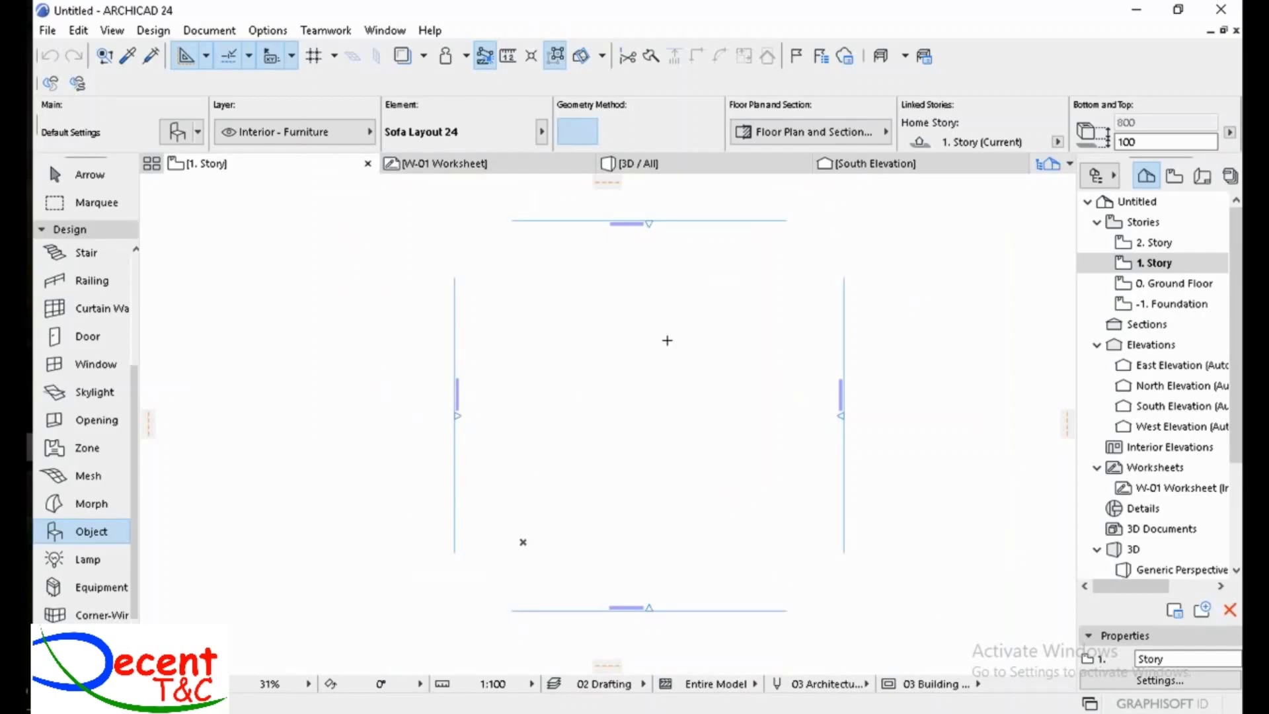
pyautogui.click(403, 58)
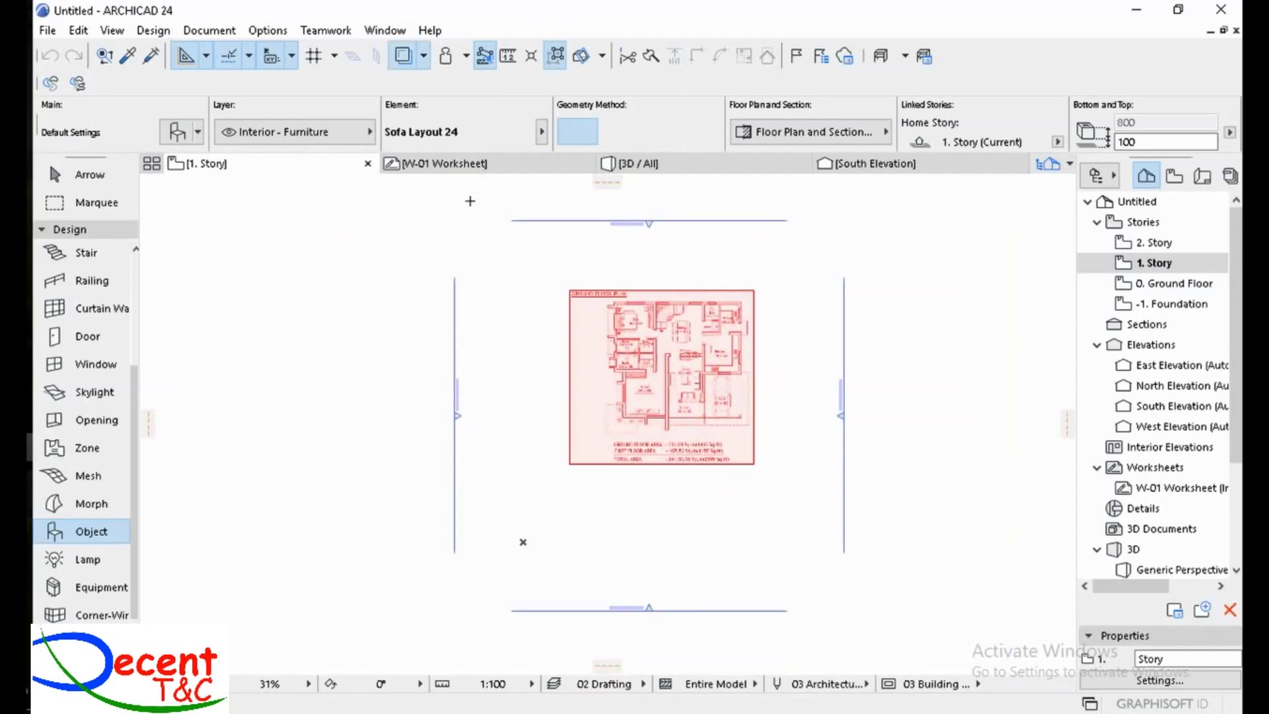
pyautogui.click(425, 56)
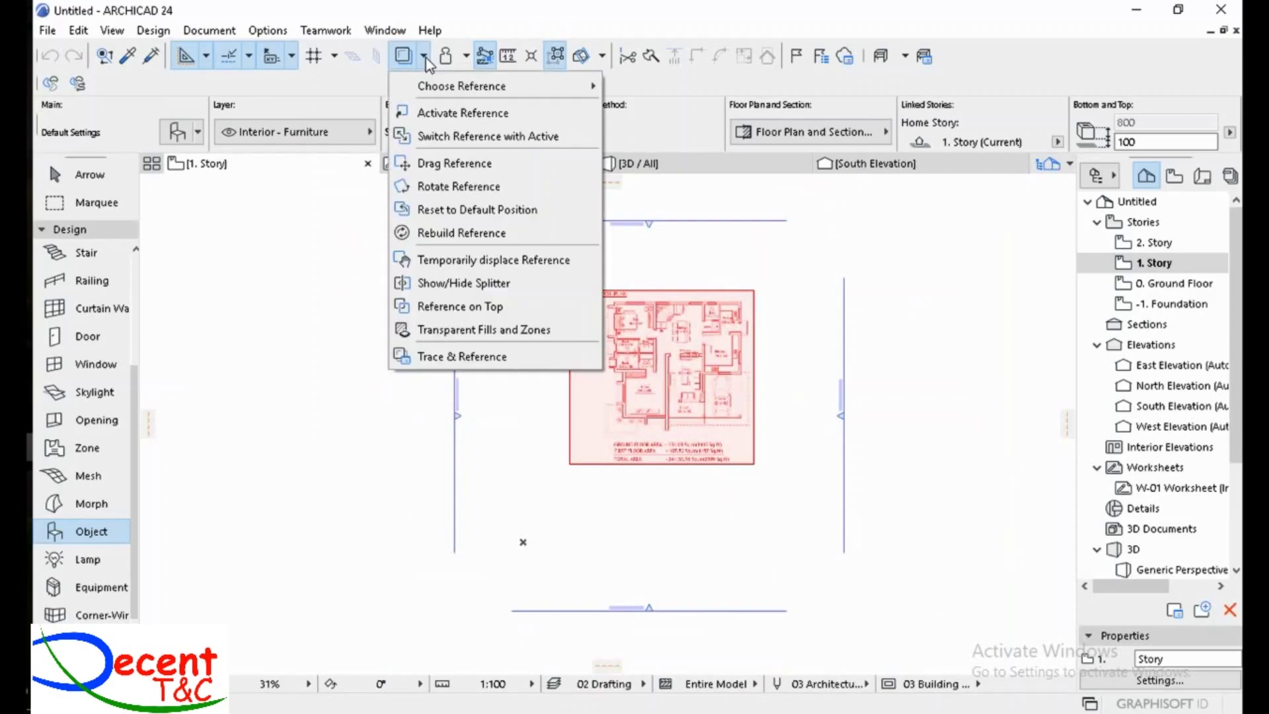
pyautogui.moveTo(425, 91)
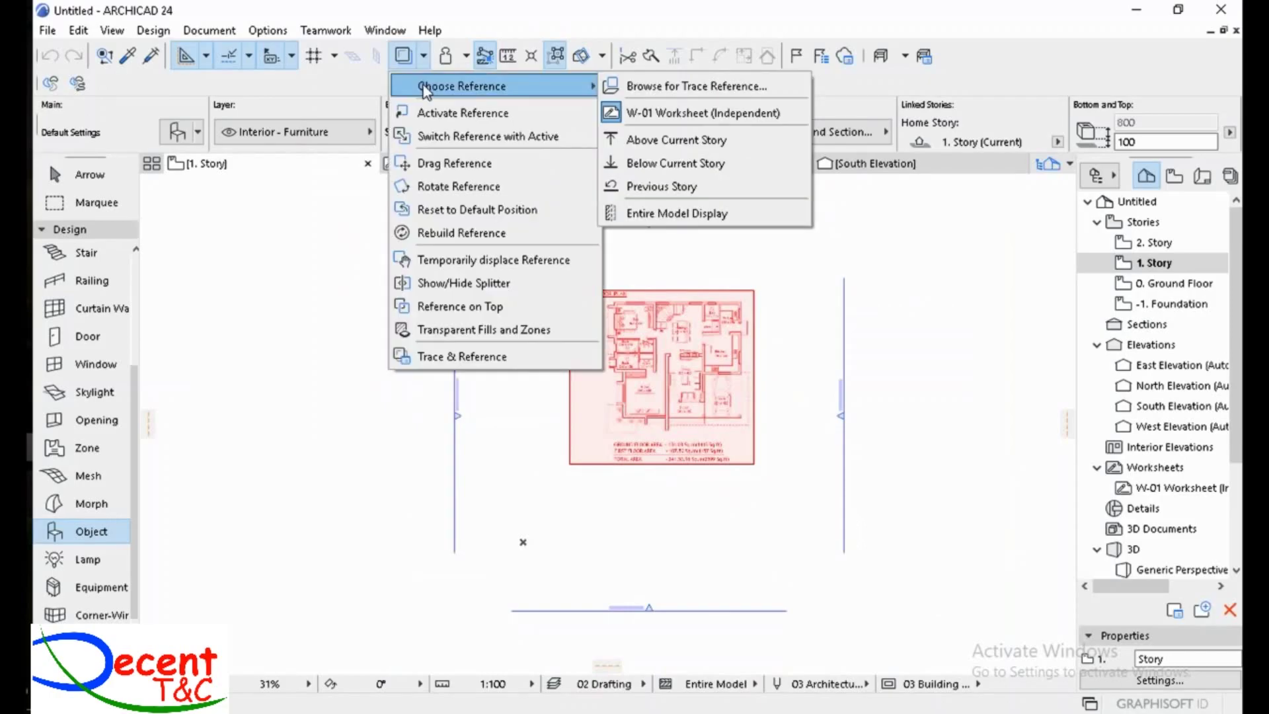
pyautogui.click(672, 173)
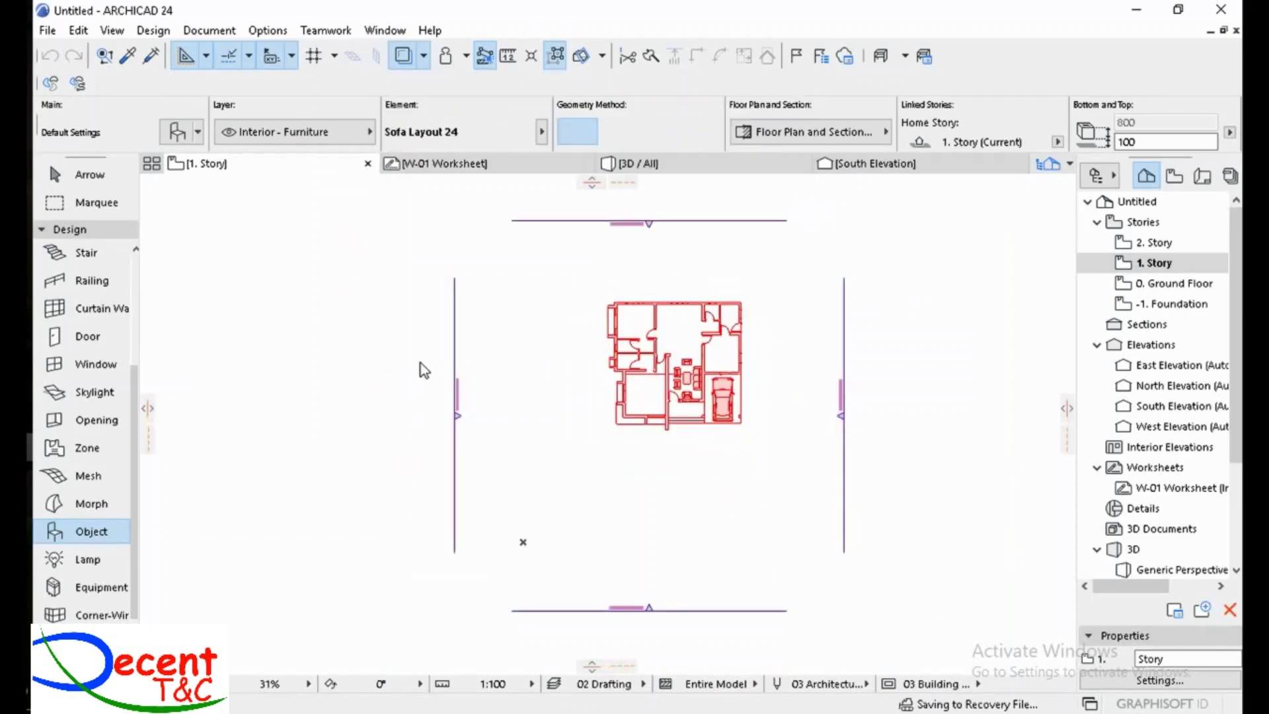
pyautogui.scroll(5, 684, 336)
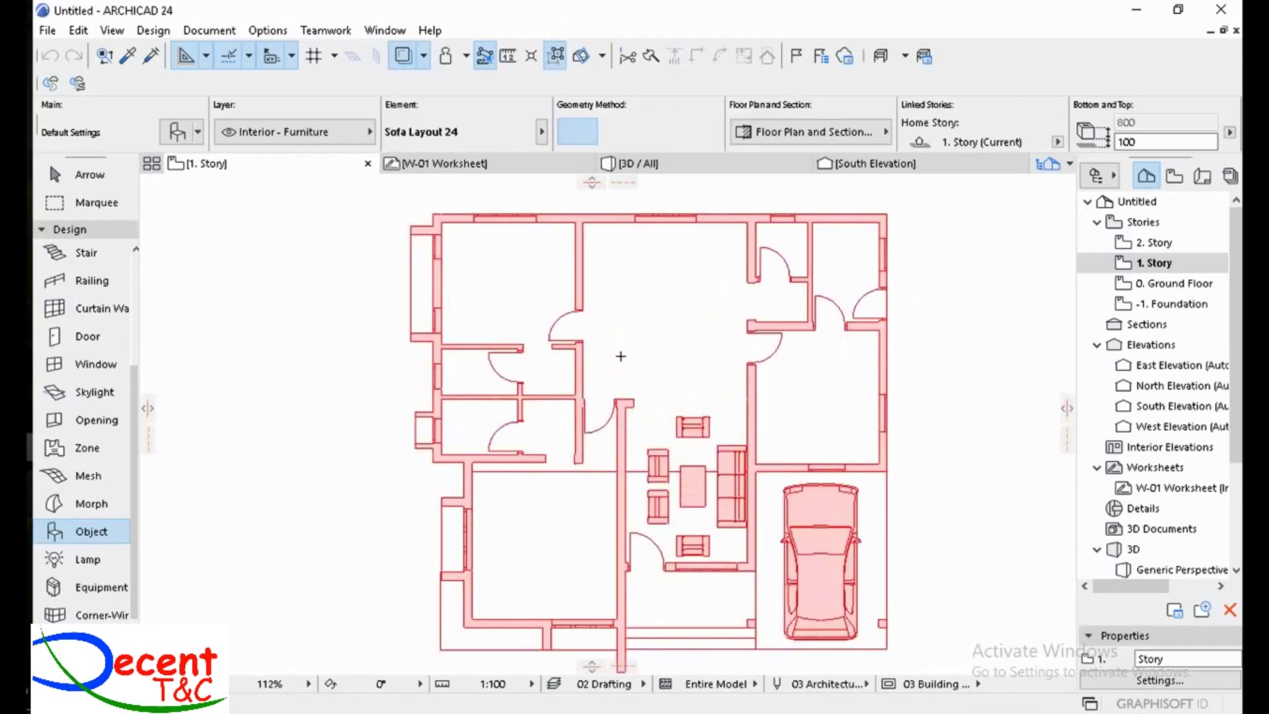
pyautogui.scroll(-2, 621, 356)
pyautogui.scroll(4, 675, 461)
pyautogui.scroll(-4, 534, 282)
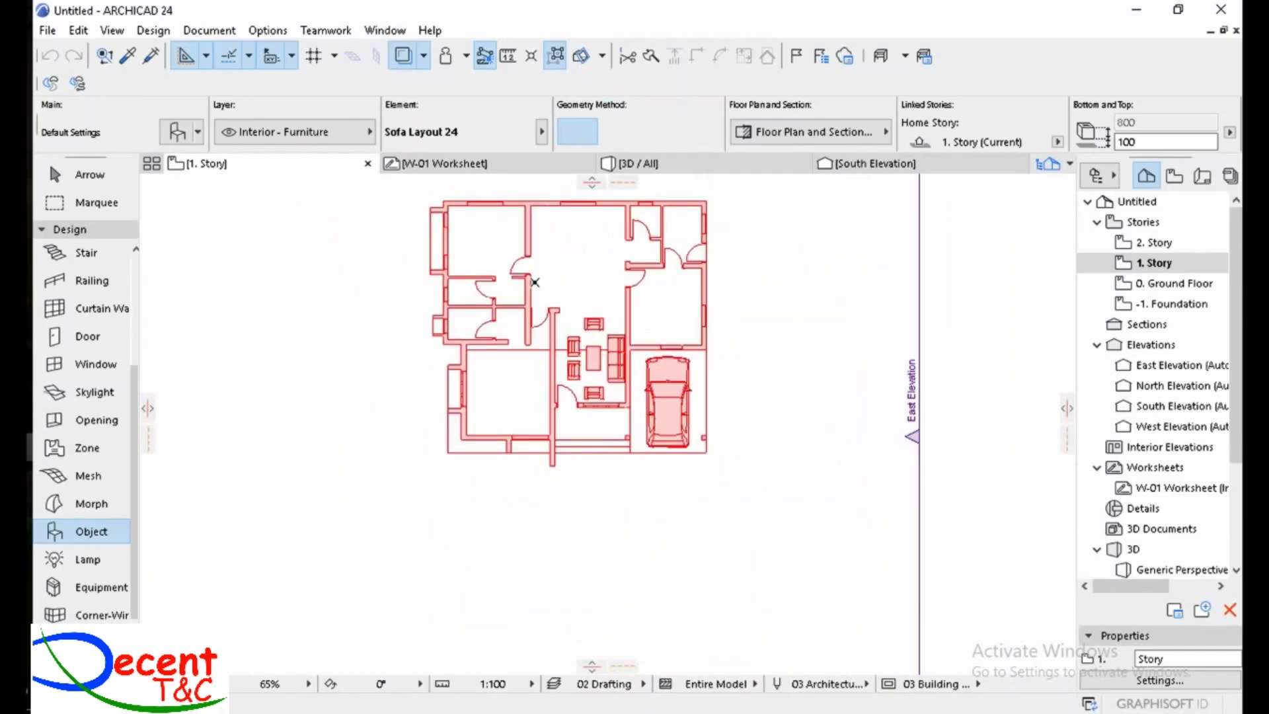
pyautogui.scroll(3, 549, 199)
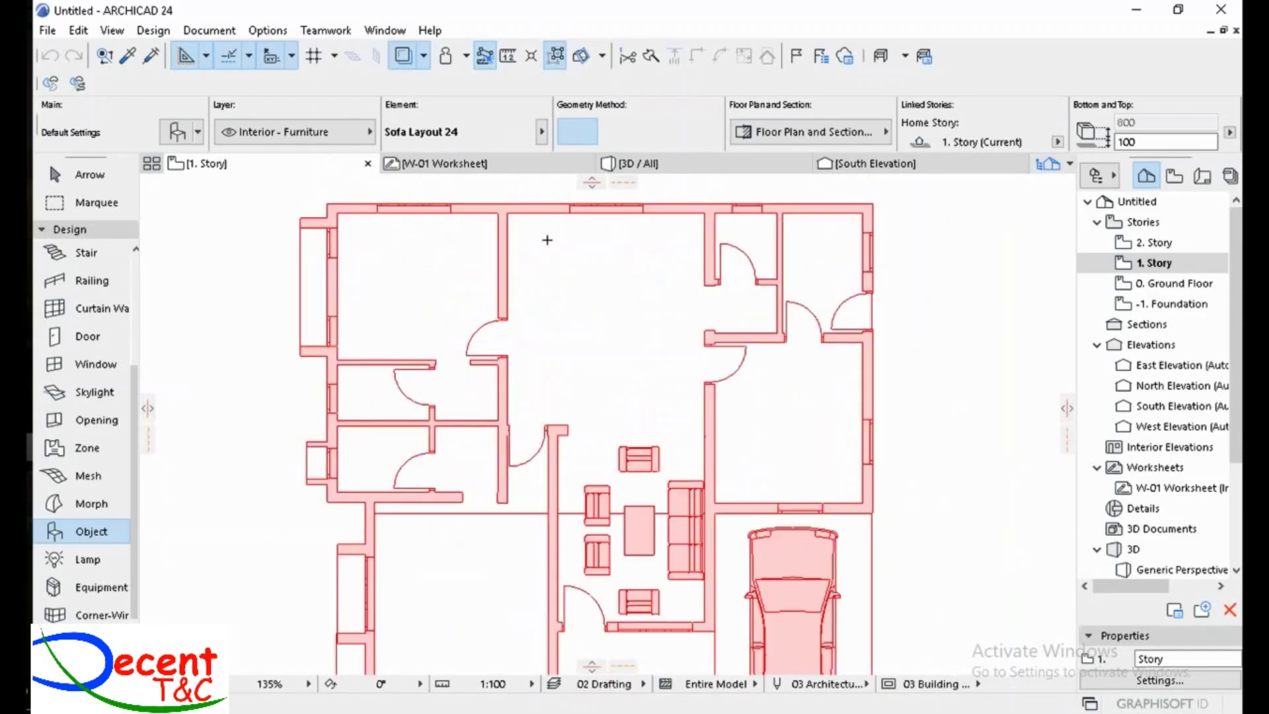
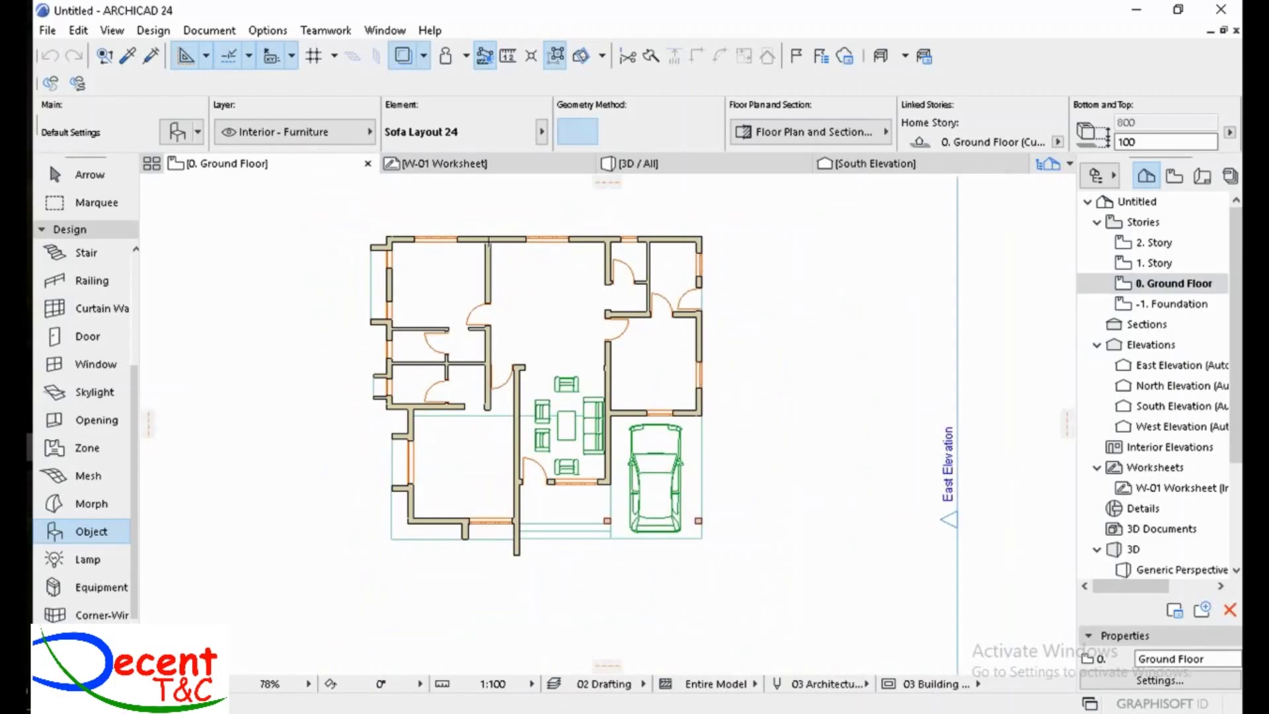
# Step: Start Edit Elements by Stories for the Ground Floor, with the Copy action from 0. Ground Floor to 1 Story
pyautogui.scroll(4, 450, 312)
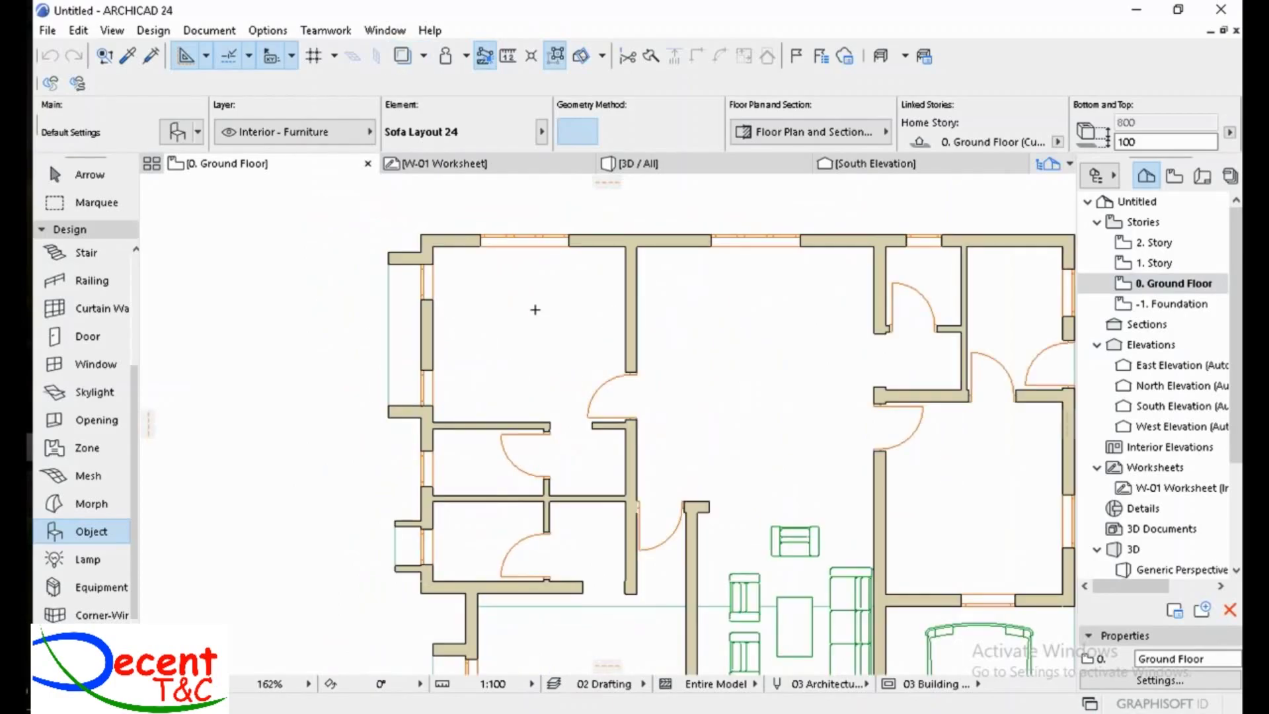
pyautogui.rightClick(1145, 291)
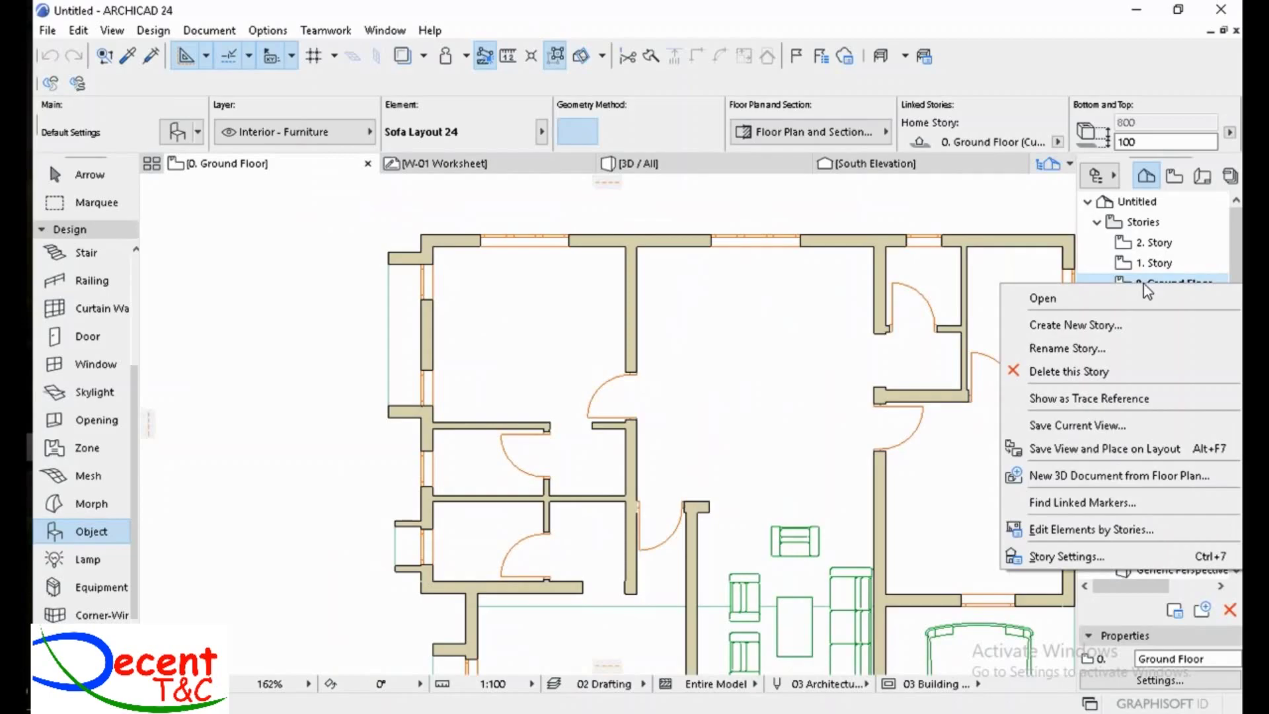
pyautogui.click(1073, 535)
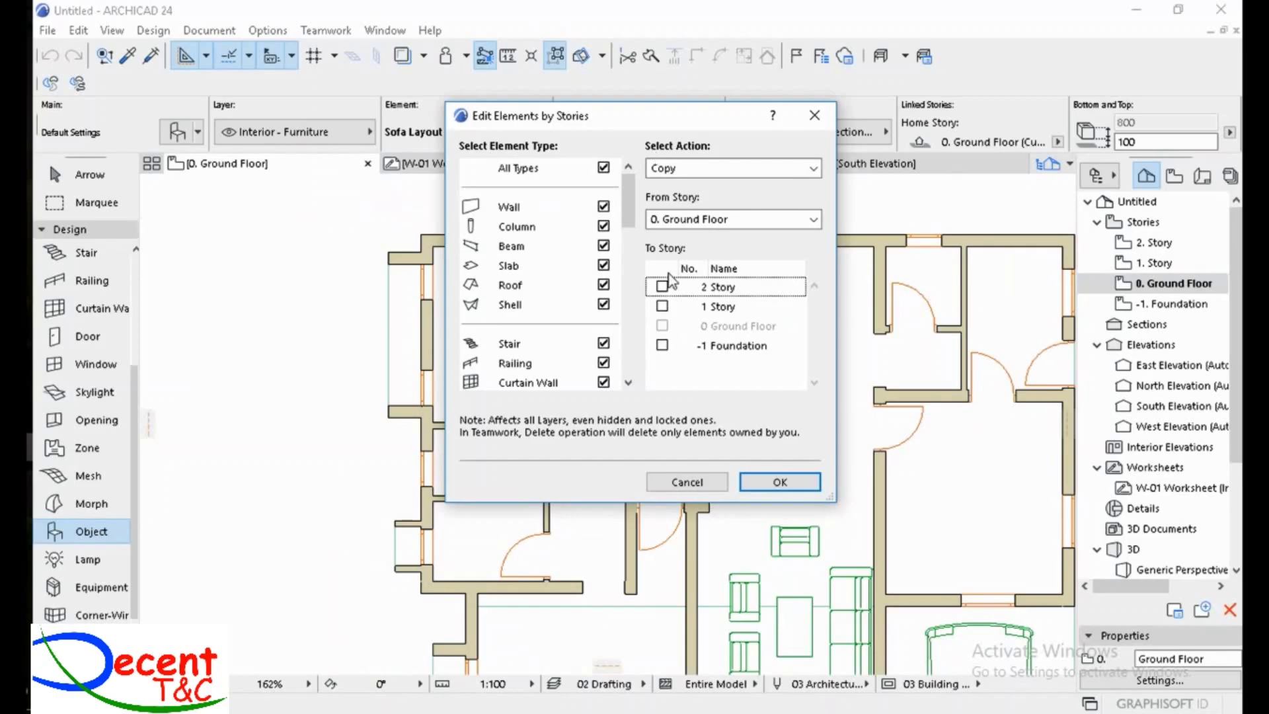
pyautogui.click(662, 307)
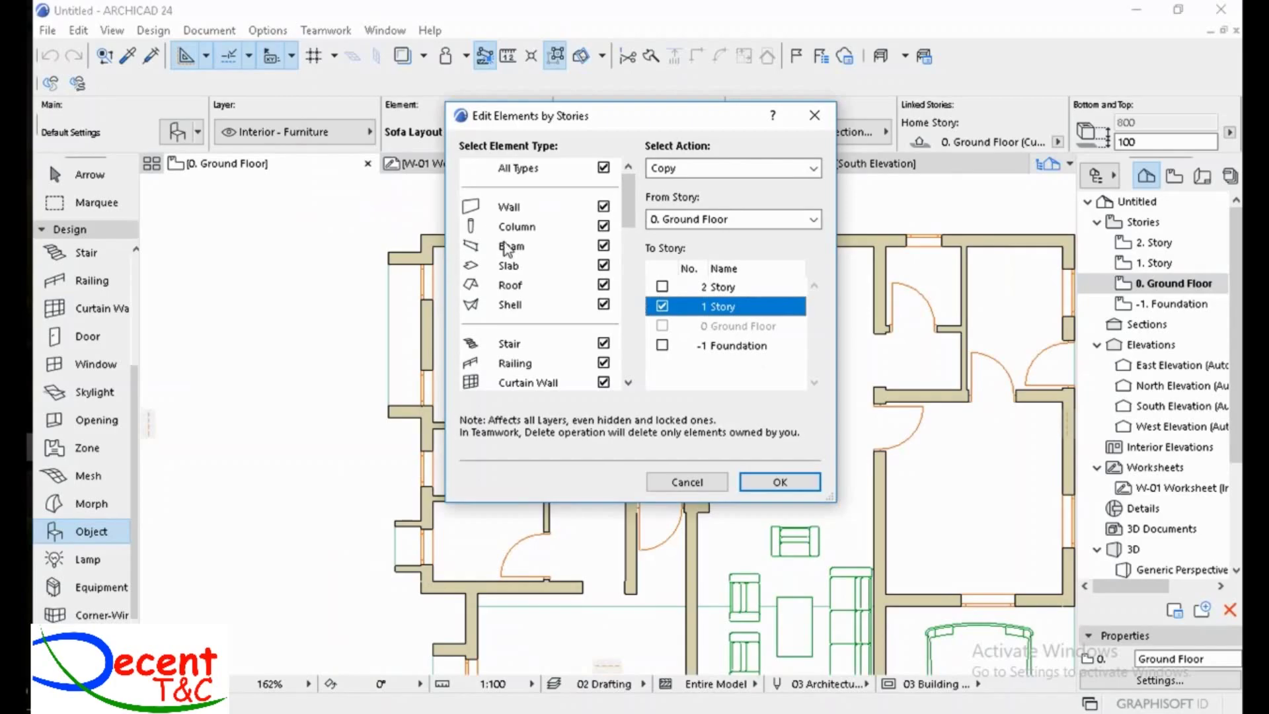
# Step: Exclude the Column, Slab and Object element types from the copy and apply it
pyautogui.click(604, 226)
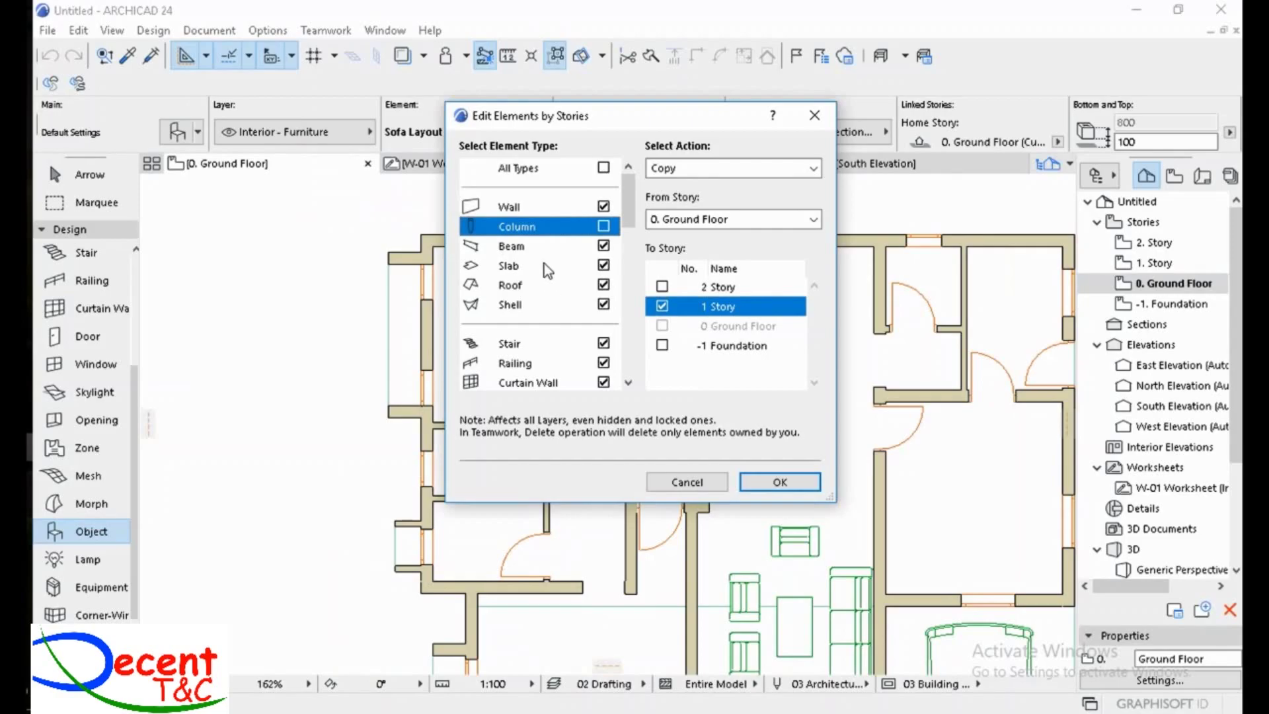
pyautogui.click(603, 265)
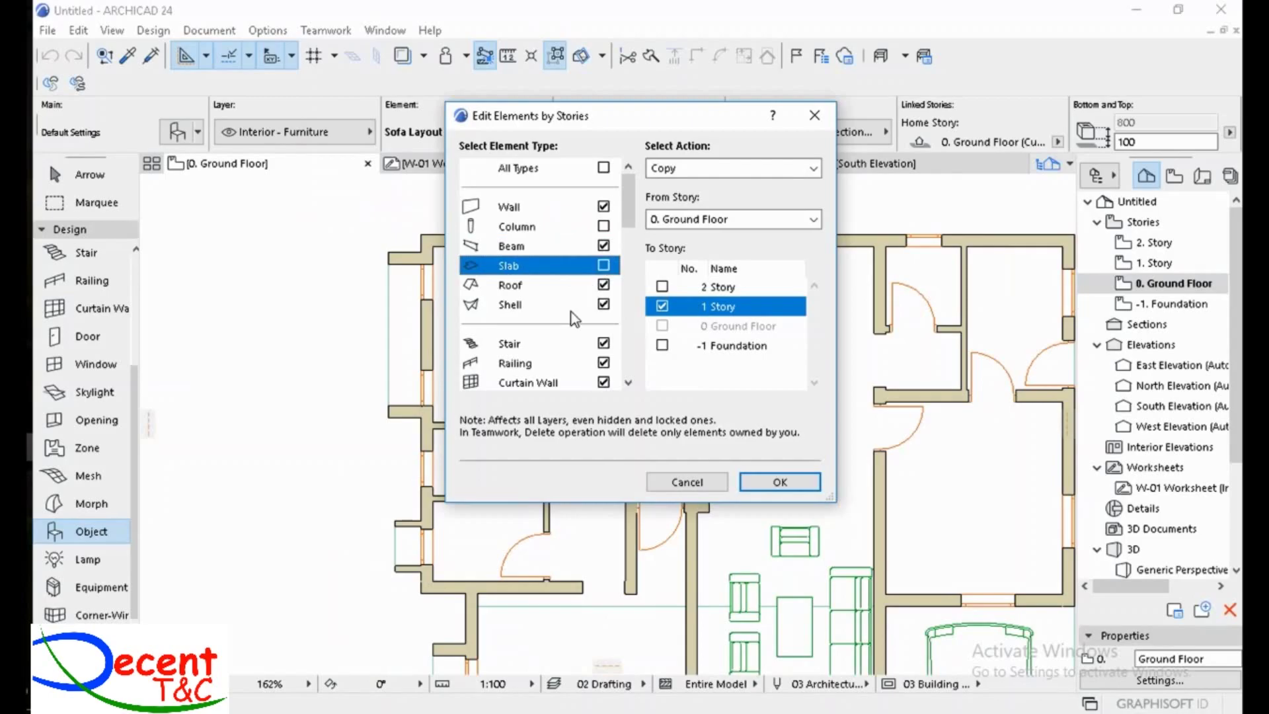
pyautogui.scroll(-2, 575, 318)
pyautogui.scroll(1, 576, 319)
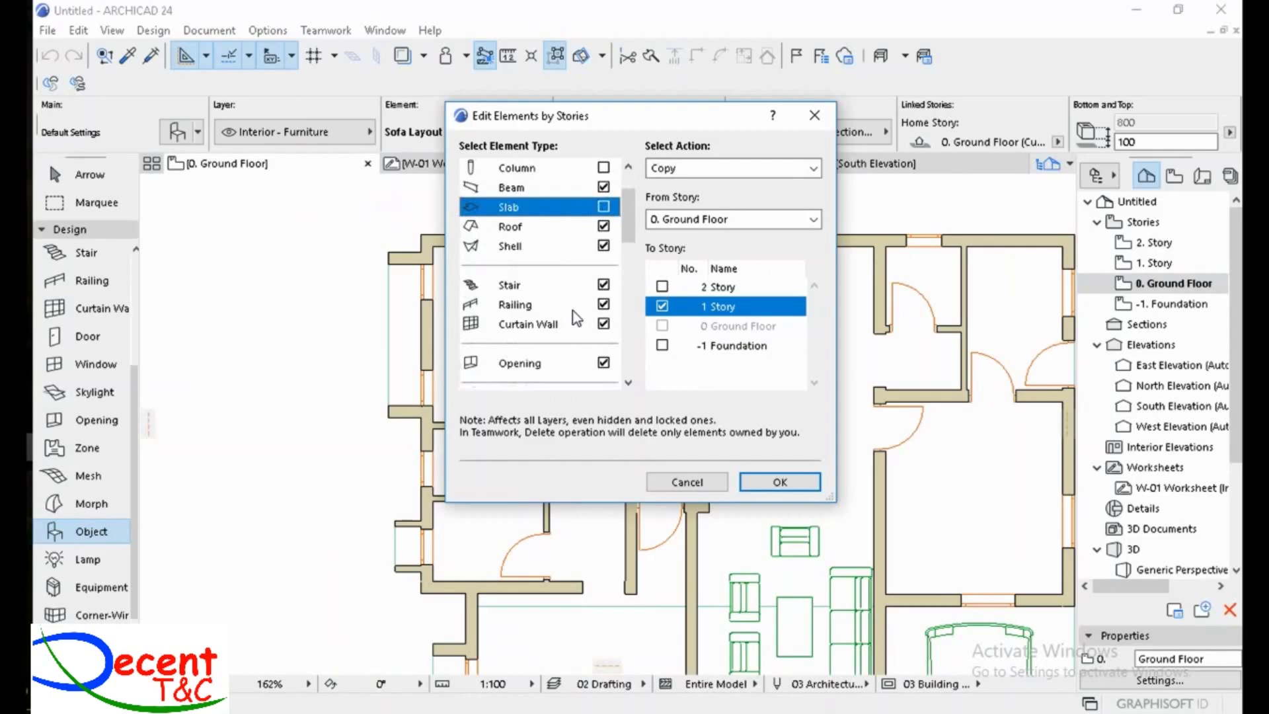
pyautogui.scroll(-2, 576, 318)
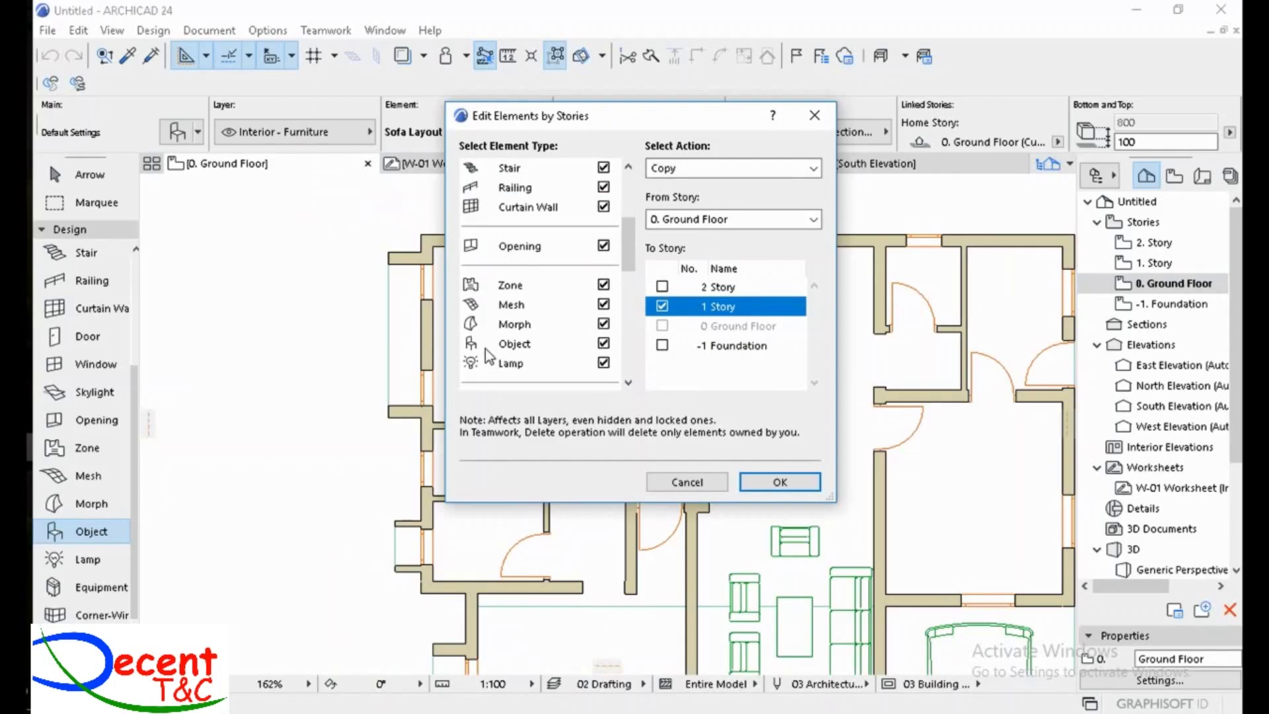
pyautogui.click(603, 344)
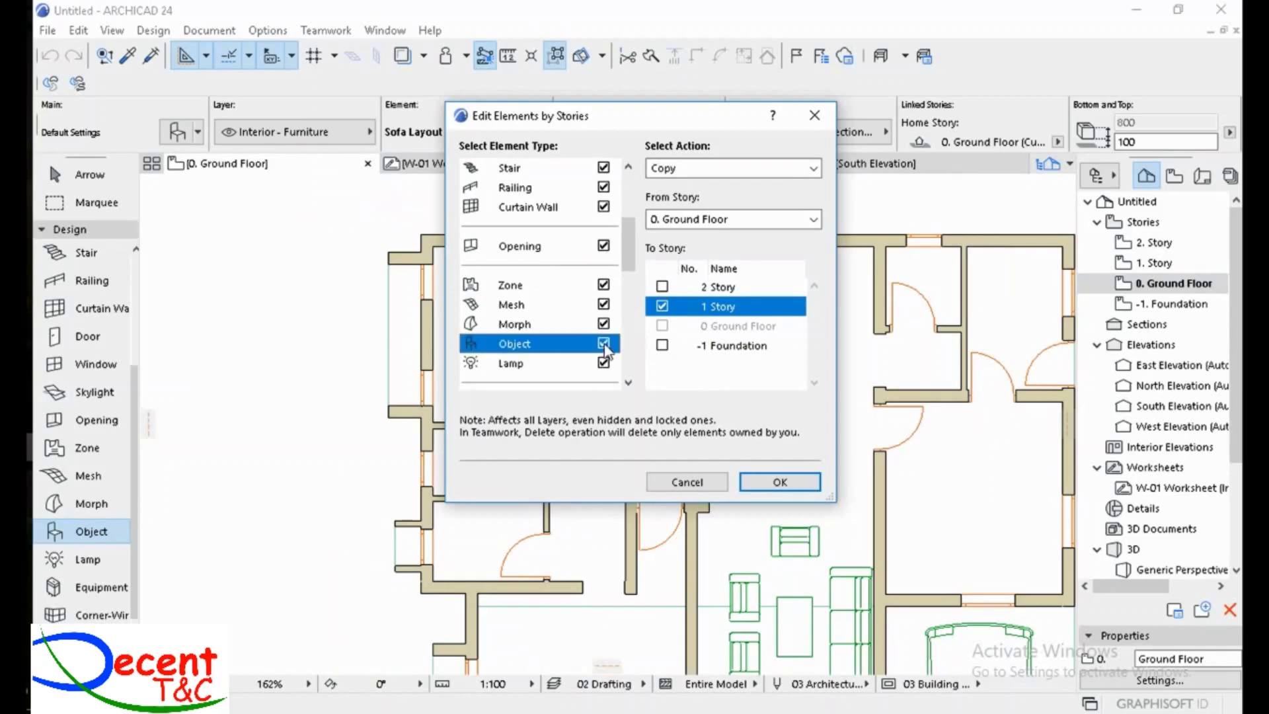
pyautogui.click(779, 483)
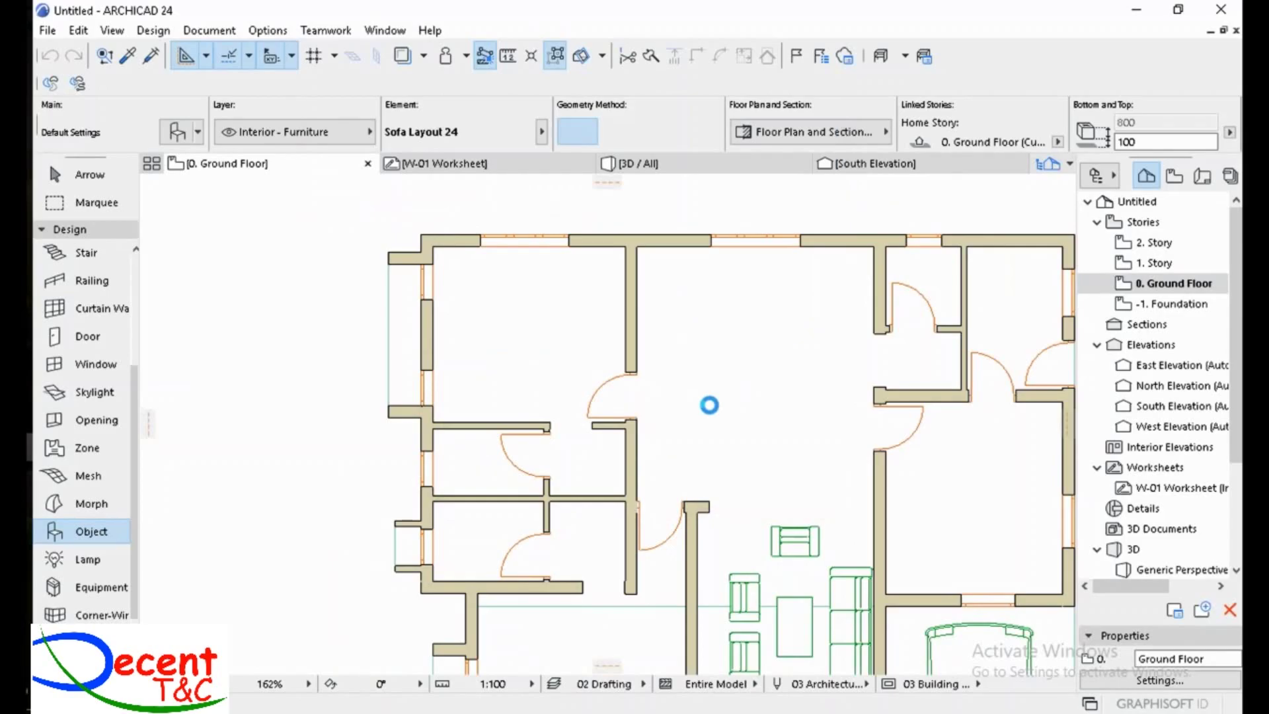
# Step: Check the copied elements on the 1. Story floor plan and around the building in 3D, and return to the 1. Story plan
pyautogui.hotkey('ctrl', 'Up')
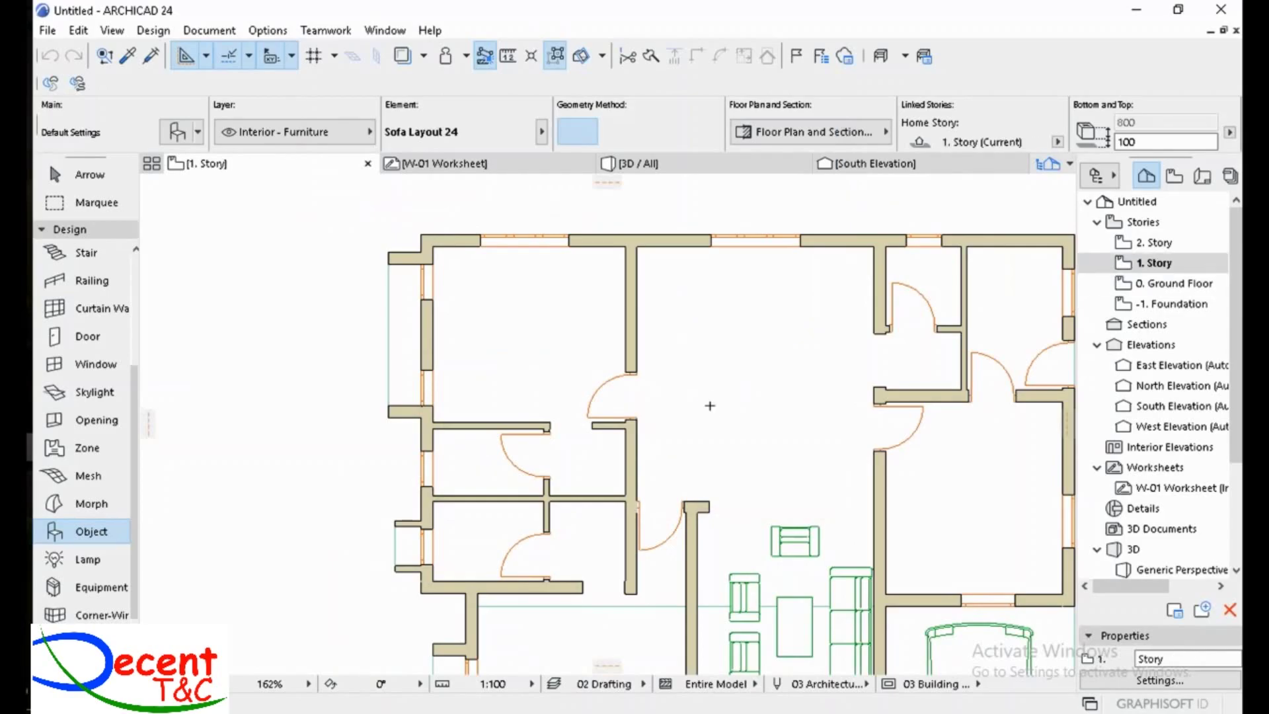
pyautogui.click(690, 169)
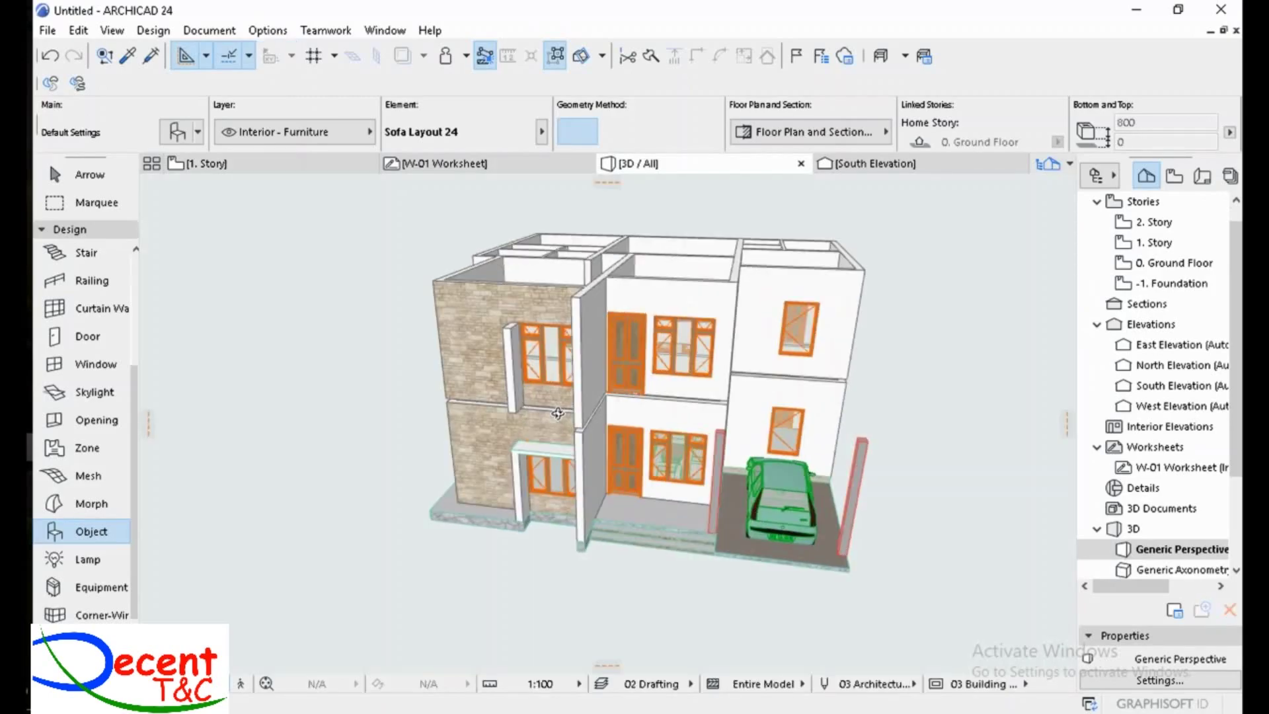
pyautogui.moveTo(520, 369); pyautogui.dragTo(618, 366)
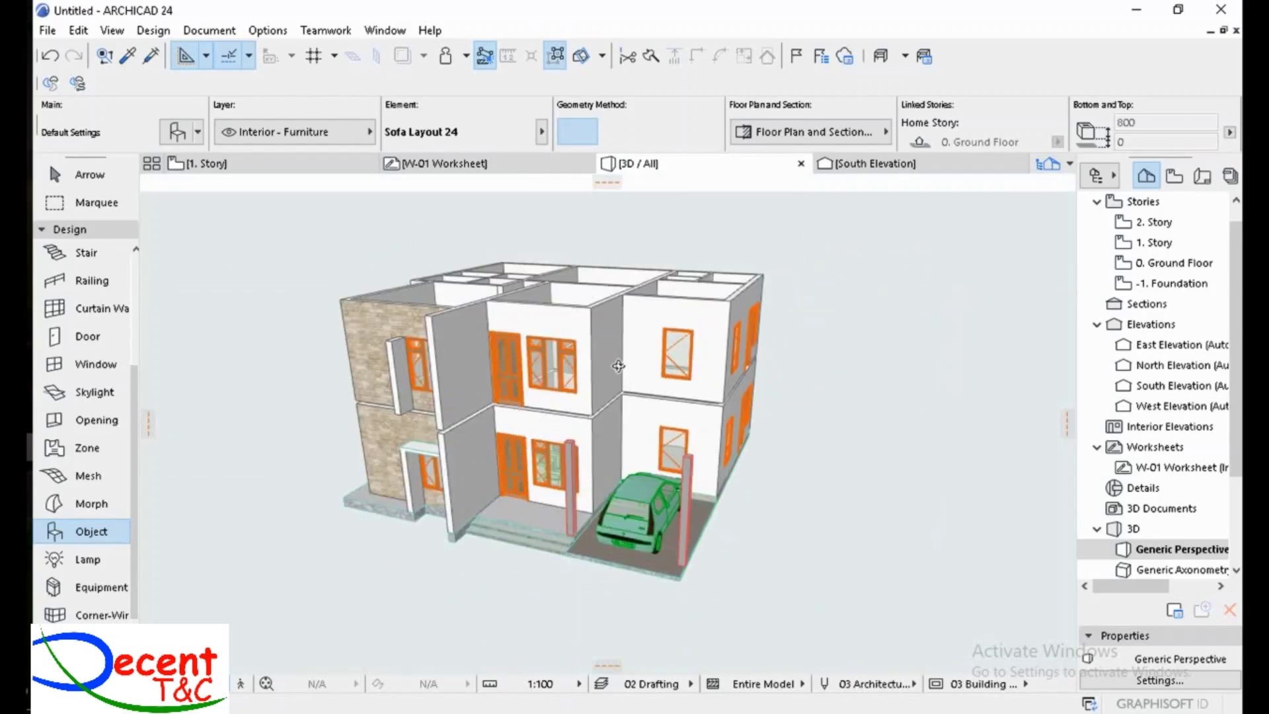
pyautogui.click(252, 165)
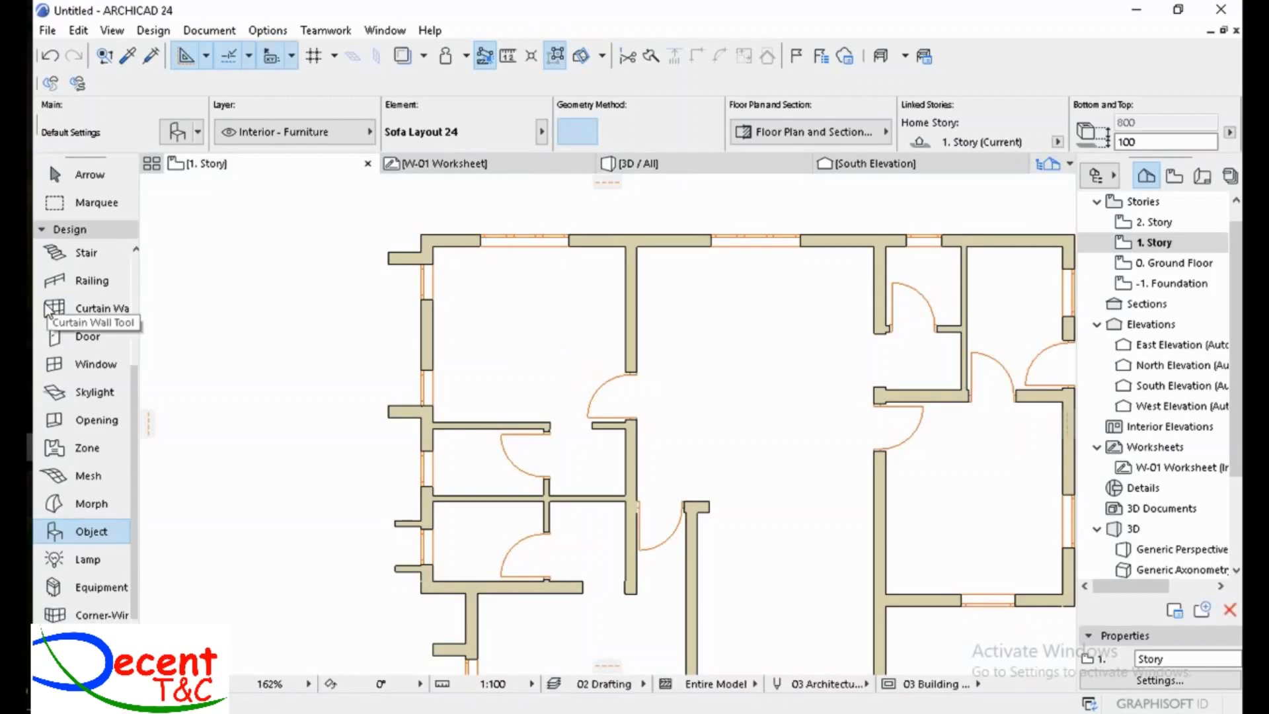
pyautogui.scroll(3, 56, 357)
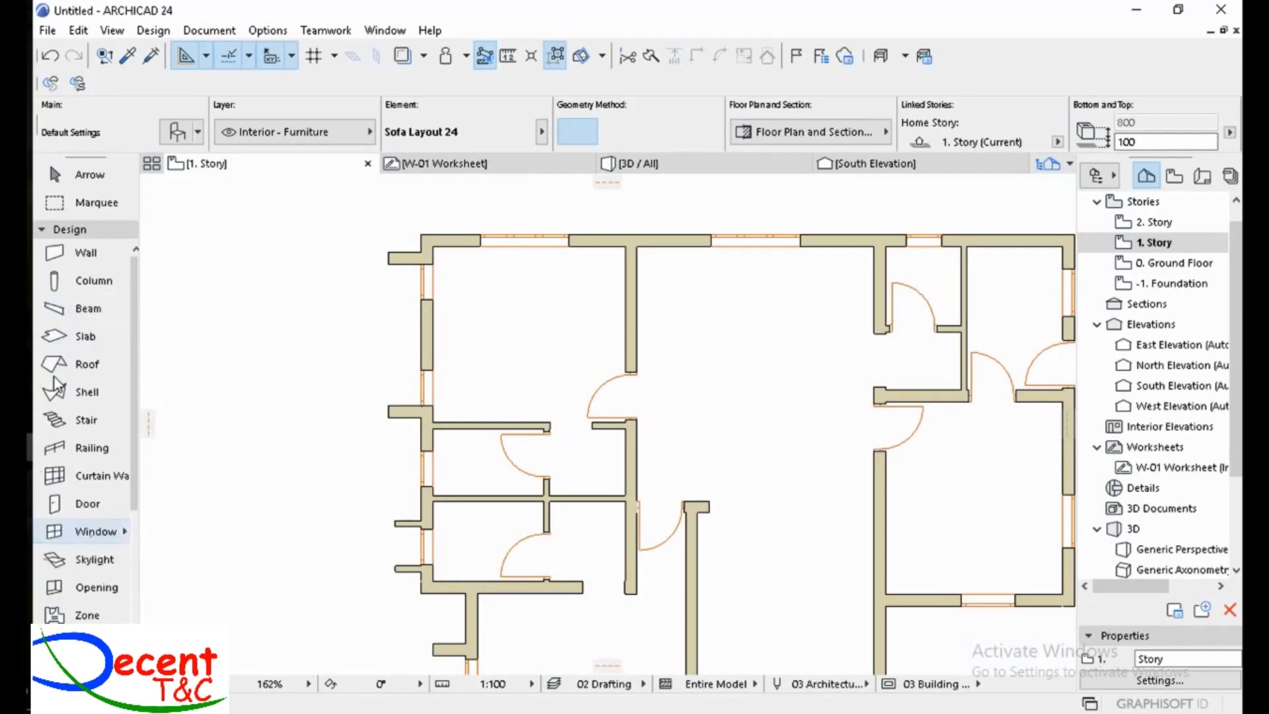